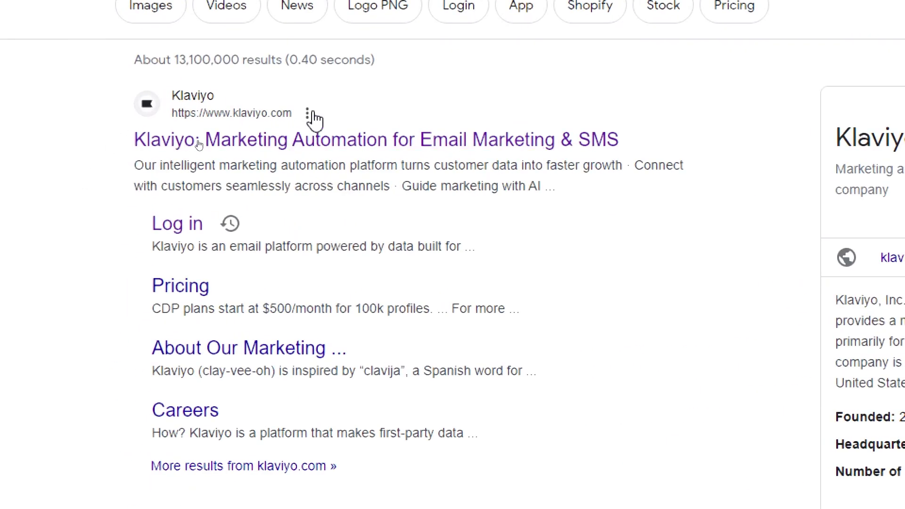
# Step: Log in to Klaviyo and open the Integrations page, which shows Shopify enabled
pyautogui.click(151, 228)
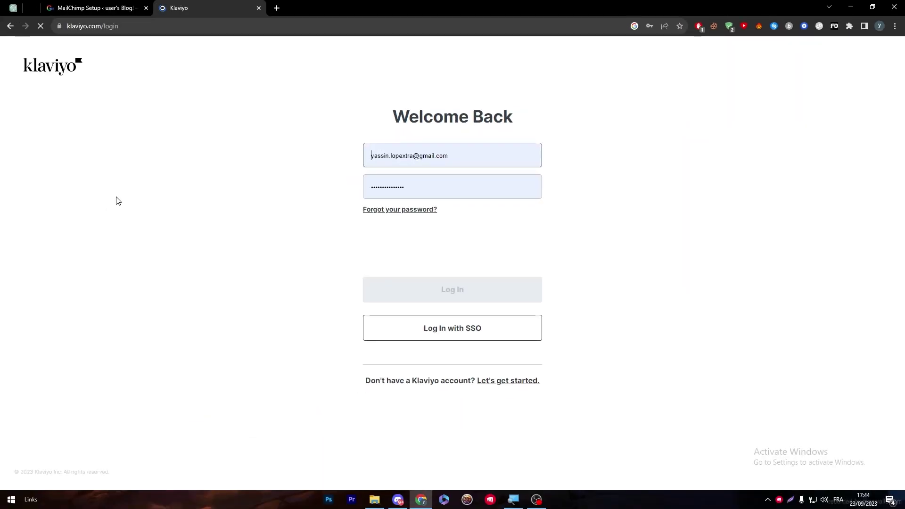
pyautogui.click(378, 242)
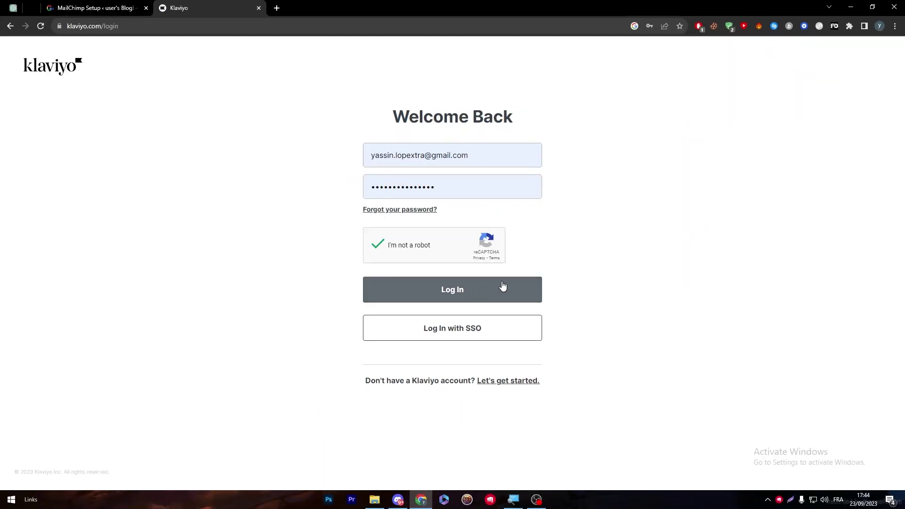
pyautogui.click(503, 287)
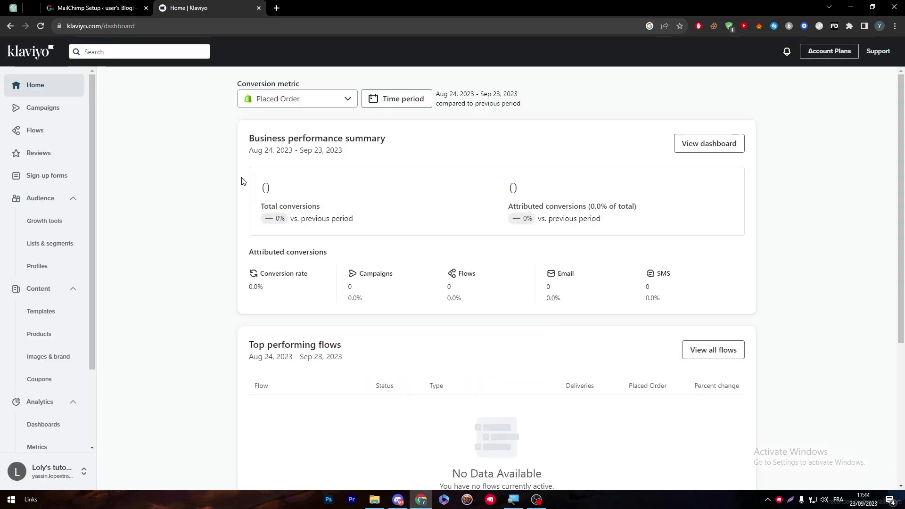
pyautogui.click(83, 471)
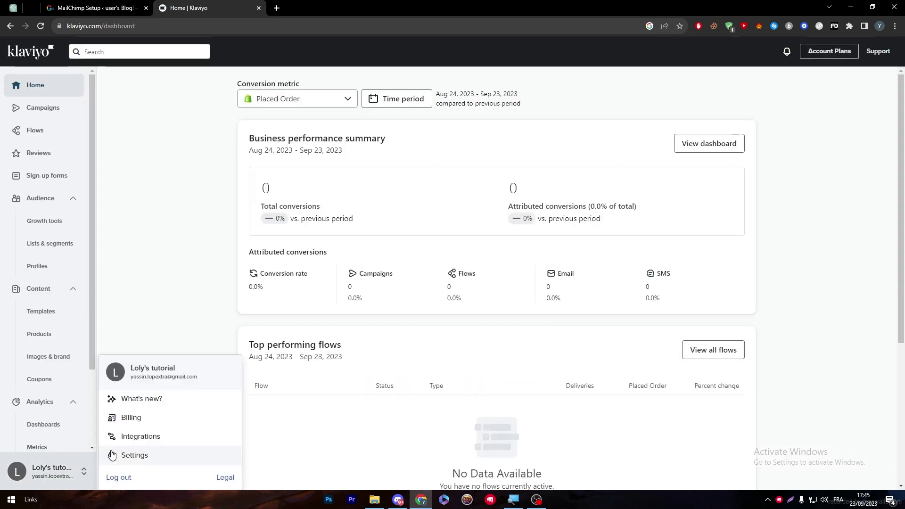
pyautogui.click(164, 449)
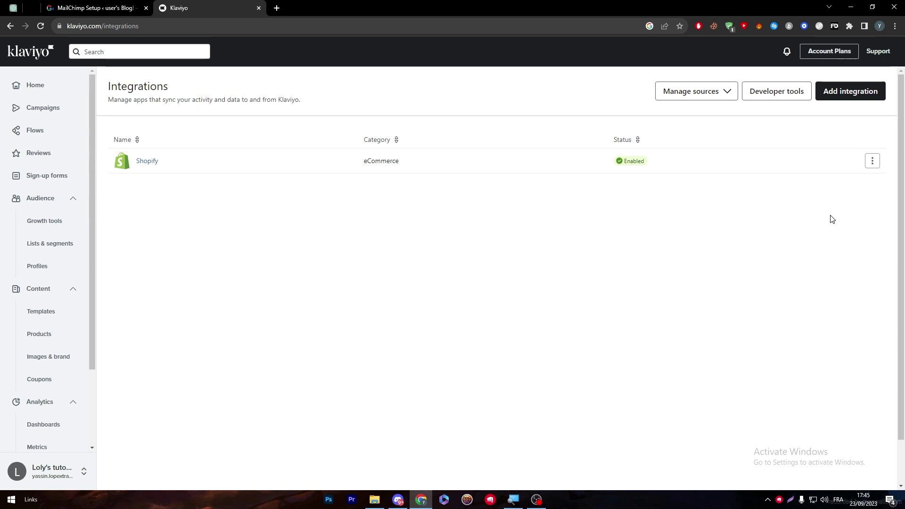
# Step: Remove the Shopify integration from the Klaviyo account
pyautogui.click(872, 161)
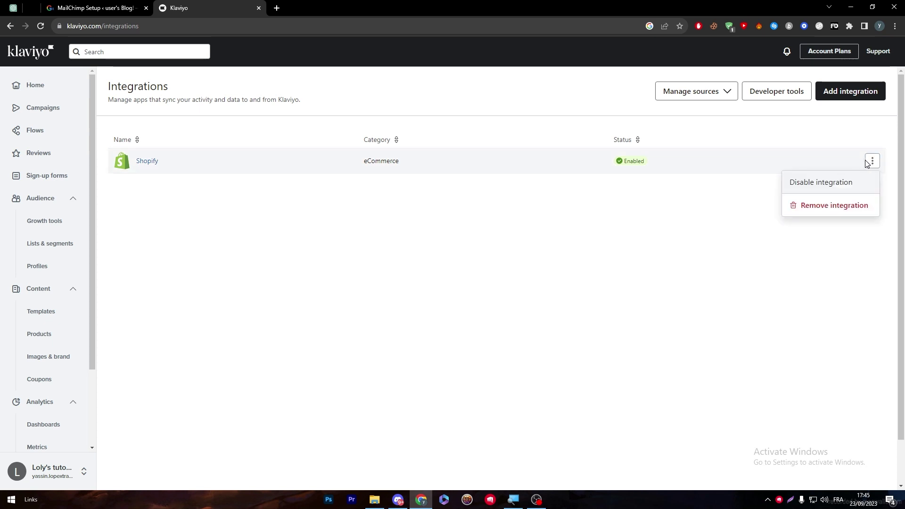
pyautogui.click(819, 207)
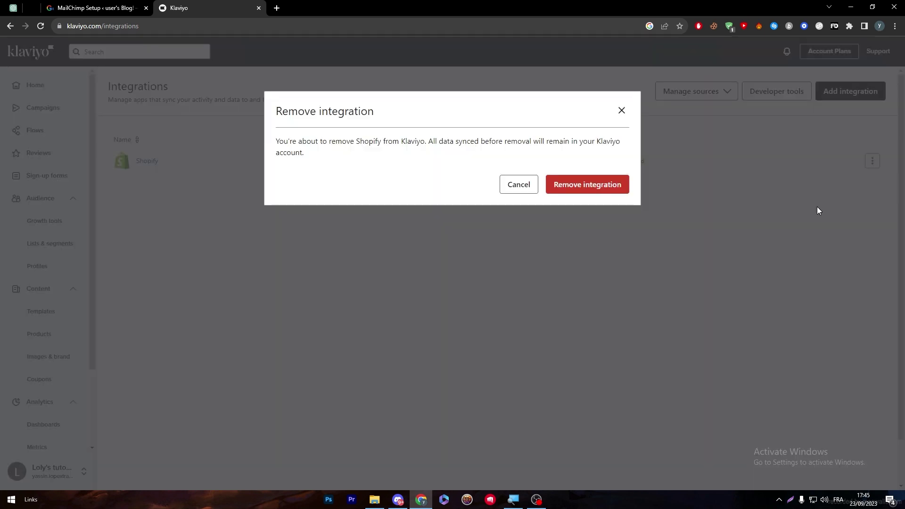
pyautogui.click(588, 188)
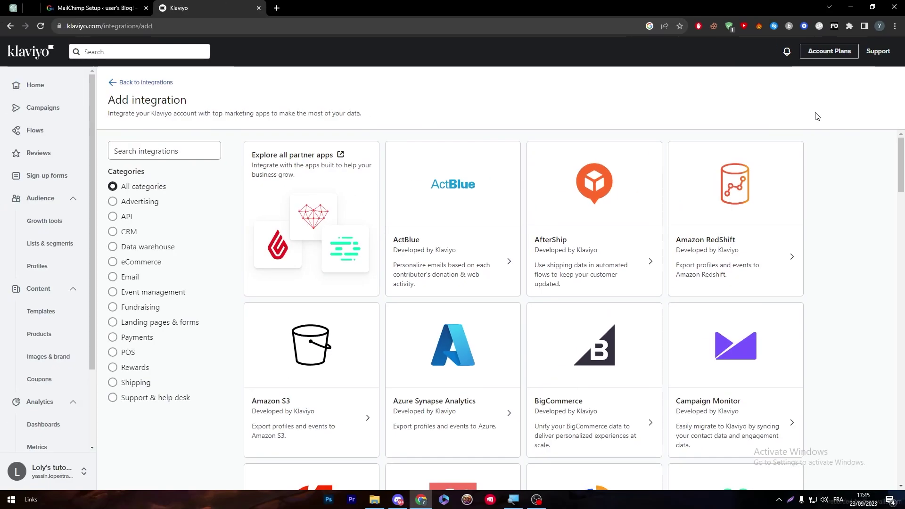
# Step: Search the integrations catalogue for 'WORD', find nothing, then switch to the WordPress MailChimp Setup page
pyautogui.moveTo(895, 160); pyautogui.dragTo(891, 453)
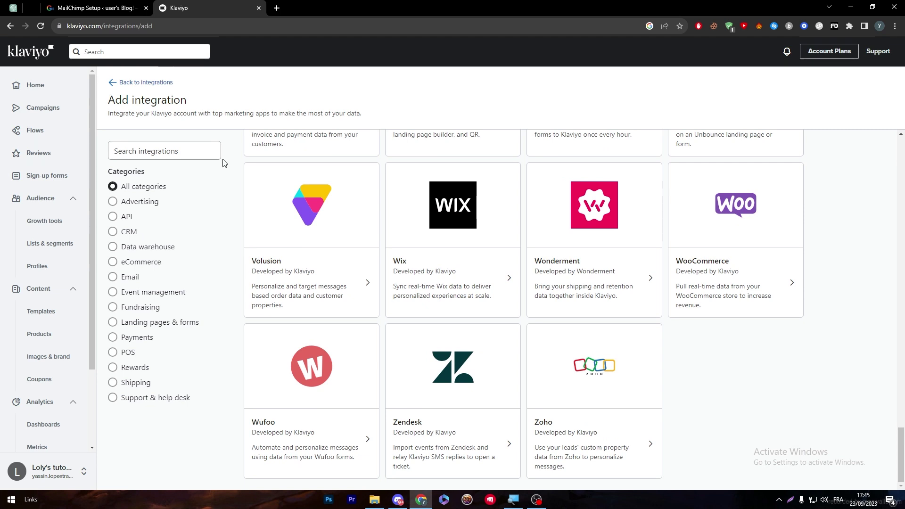
pyautogui.click(164, 151)
pyautogui.write('WORD')
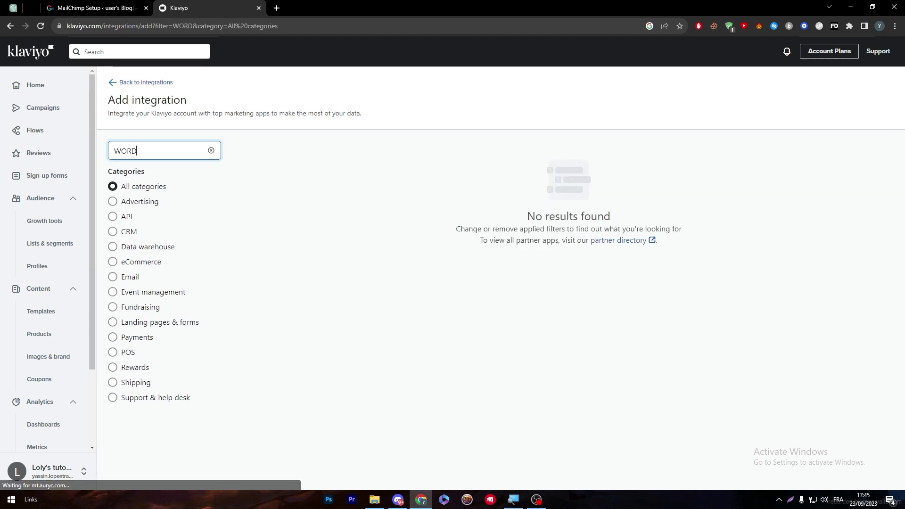
pyautogui.hotkey('ctrl', 'a')
pyautogui.press('BackSpace')
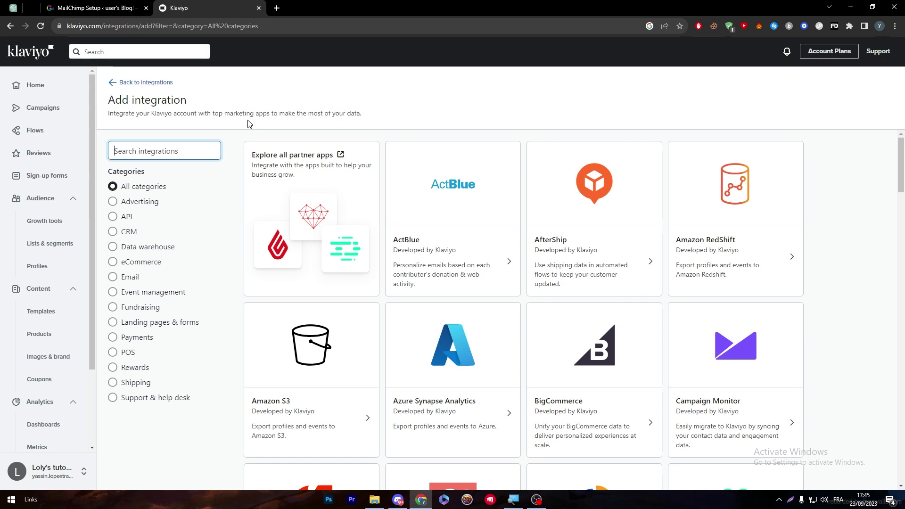
pyautogui.click(92, 8)
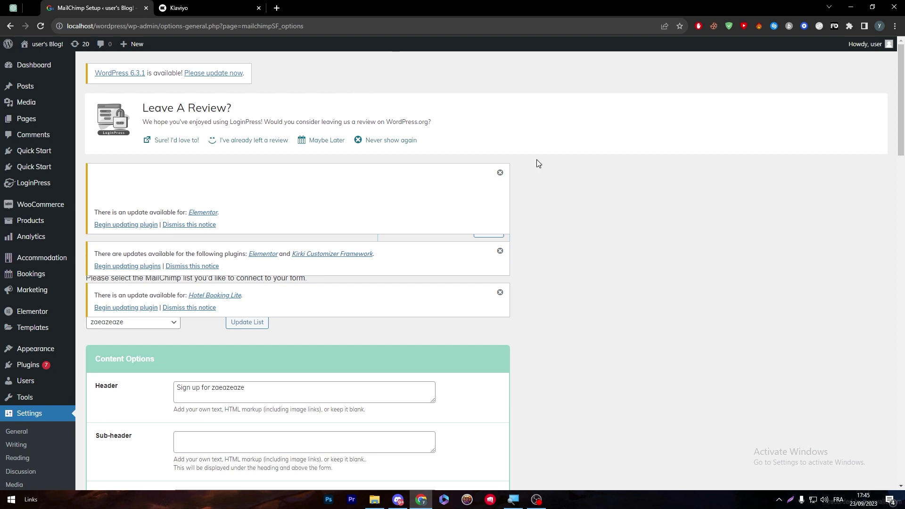
# Step: Dismiss the Elementor, Kirki and Hotel Booking Lite update notices
pyautogui.click(500, 172)
pyautogui.click(501, 173)
pyautogui.click(501, 173)
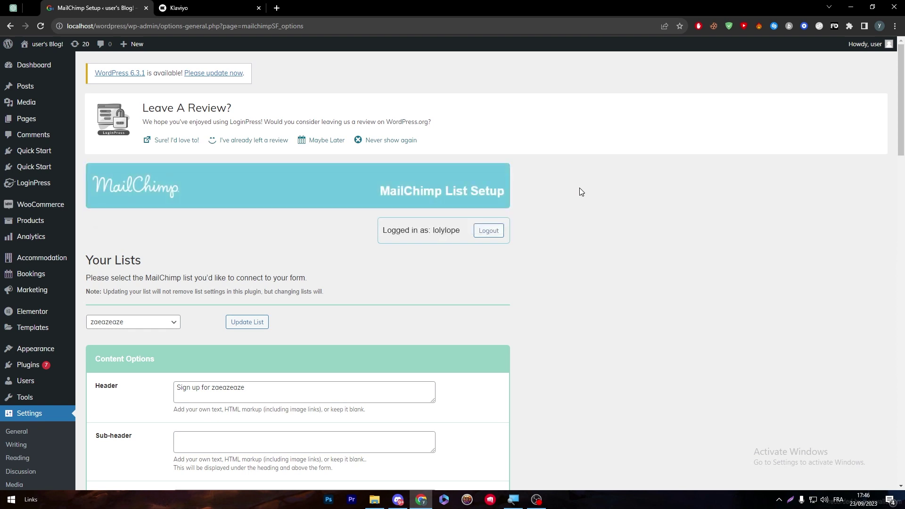
# Step: Search the WordPress plugin directory for 'Klaviyo' under Plugins > Add New
pyautogui.scroll(-10, 877, 189)
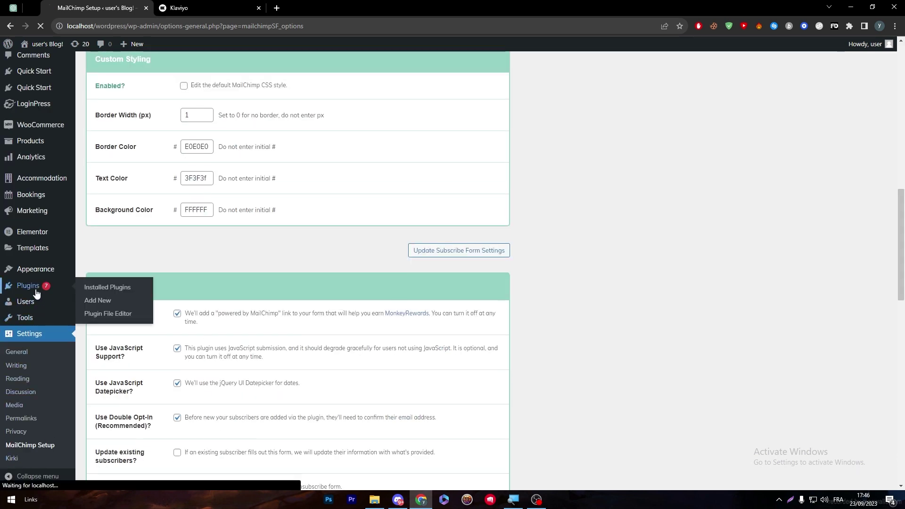
pyautogui.click(31, 289)
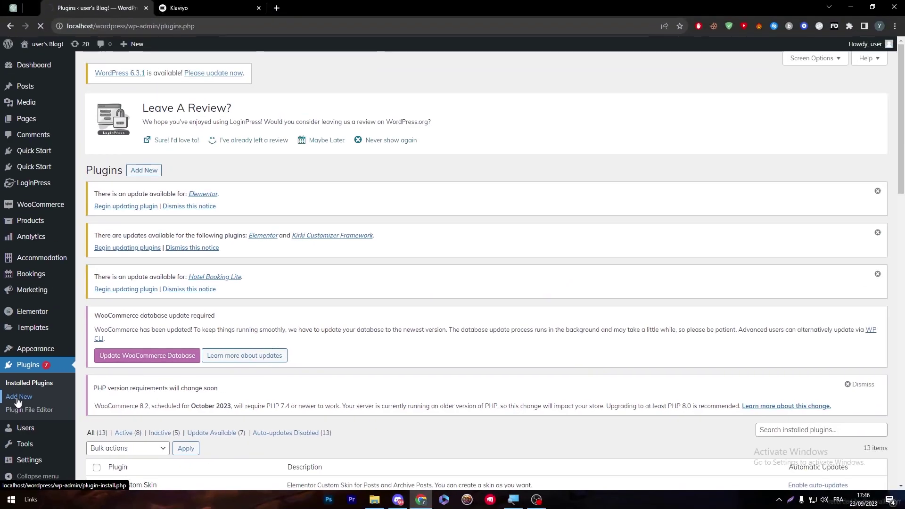
pyautogui.click(36, 398)
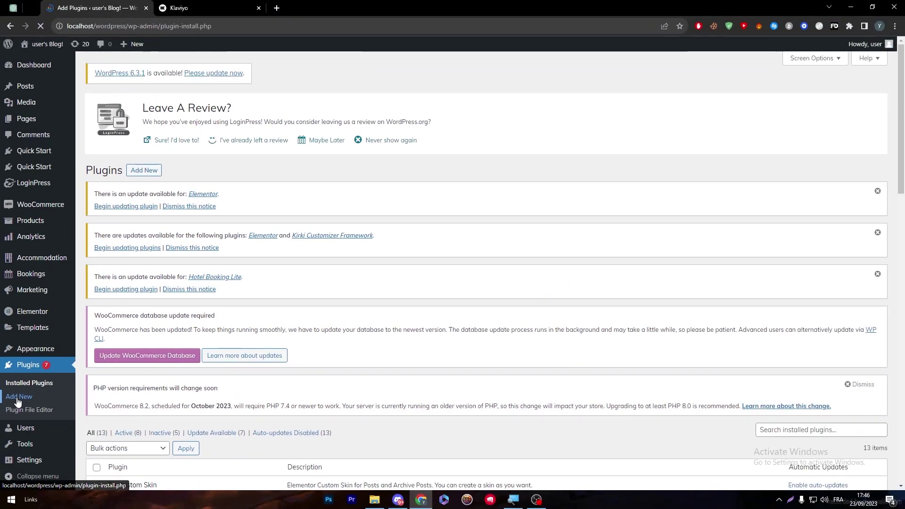
pyautogui.scroll(-3, 665, 170)
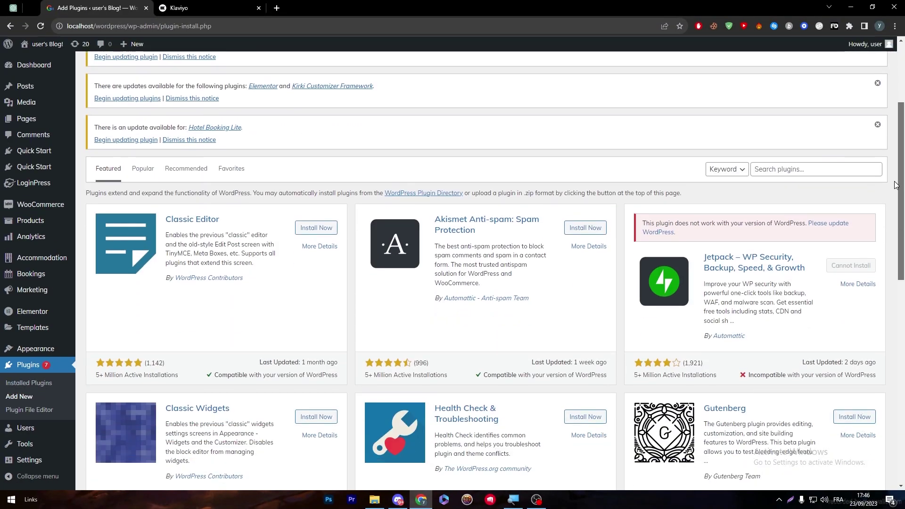
pyautogui.click(801, 166)
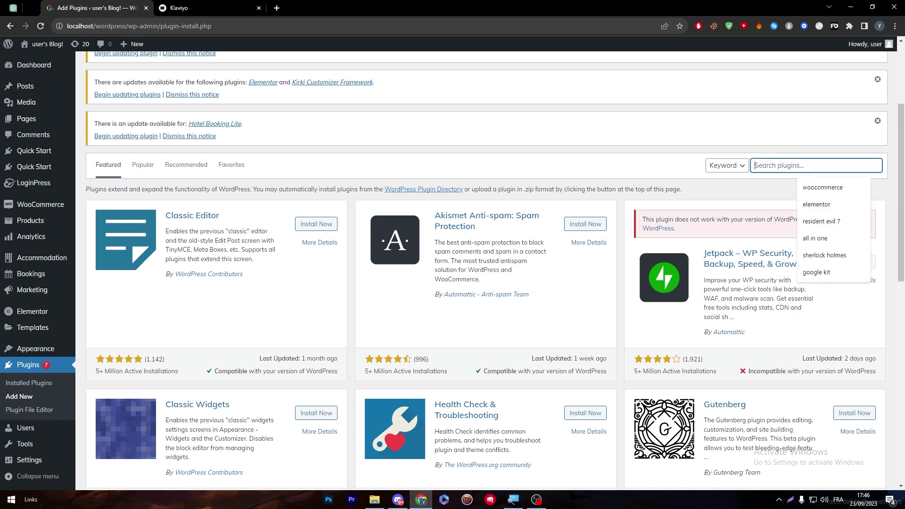
pyautogui.click(760, 143)
pyautogui.click(776, 168)
pyautogui.write('Klaviyo')
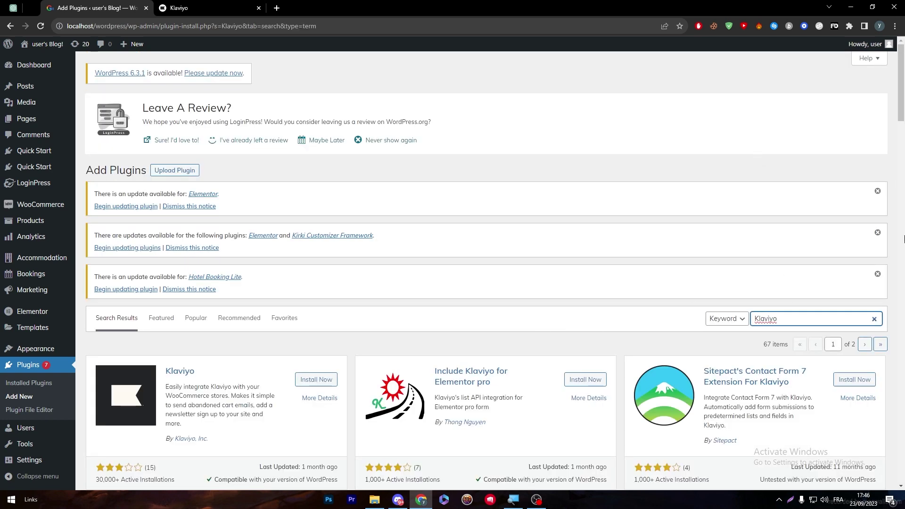
# Step: Install and activate the official Klaviyo plugin by Klaviyo, Inc
pyautogui.scroll(-15, 540, 336)
pyautogui.scroll(12, 540, 337)
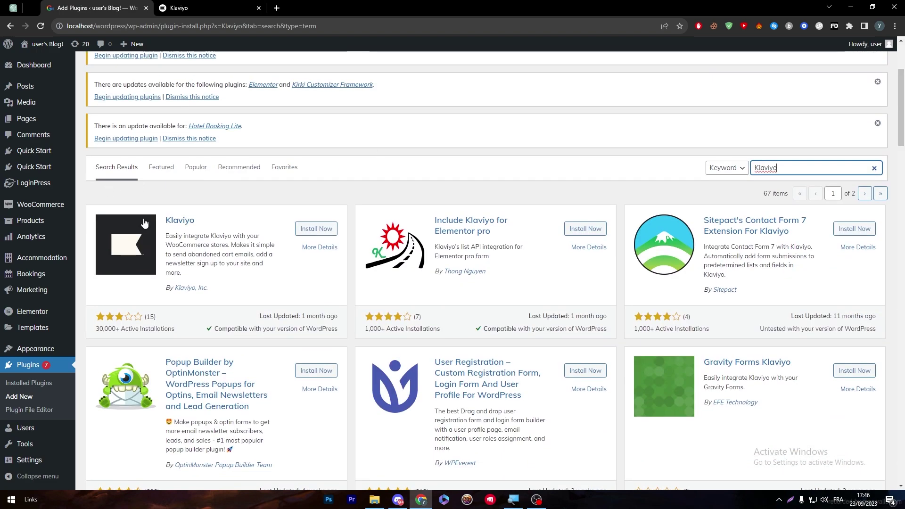
pyautogui.click(264, 218)
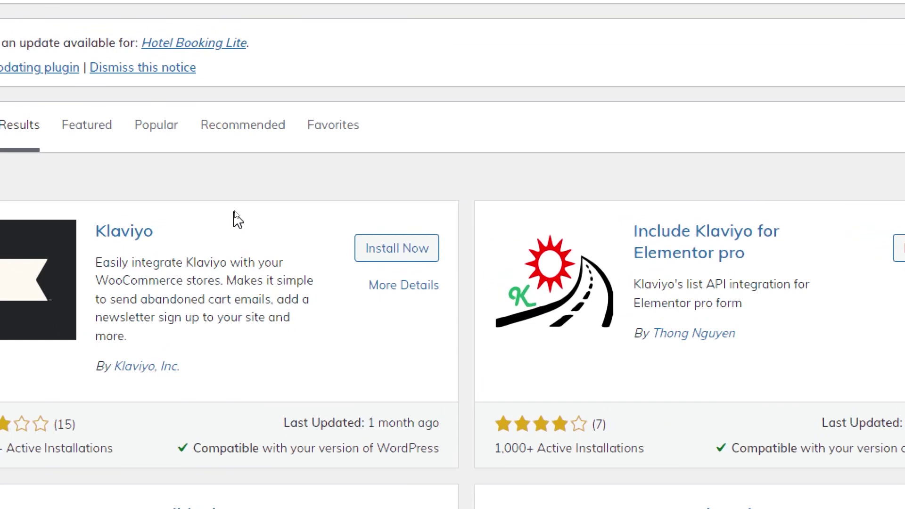
pyautogui.click(424, 249)
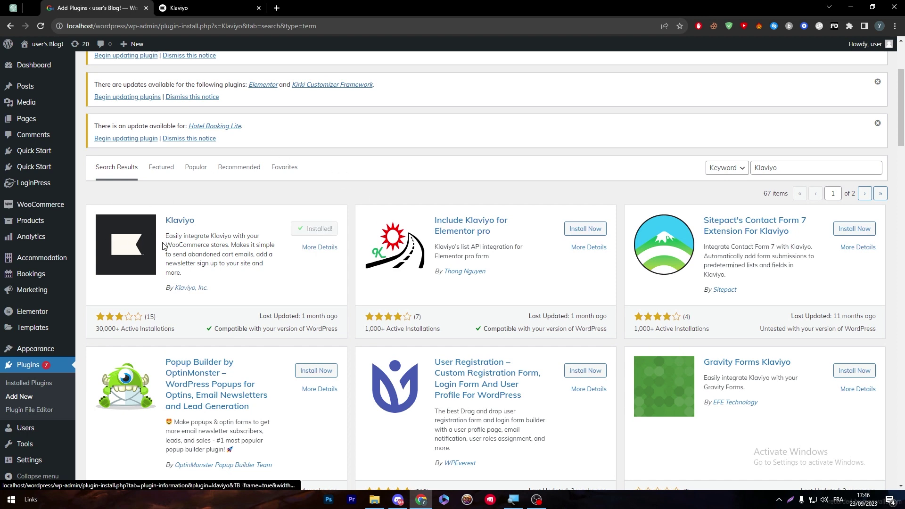
pyautogui.click(317, 236)
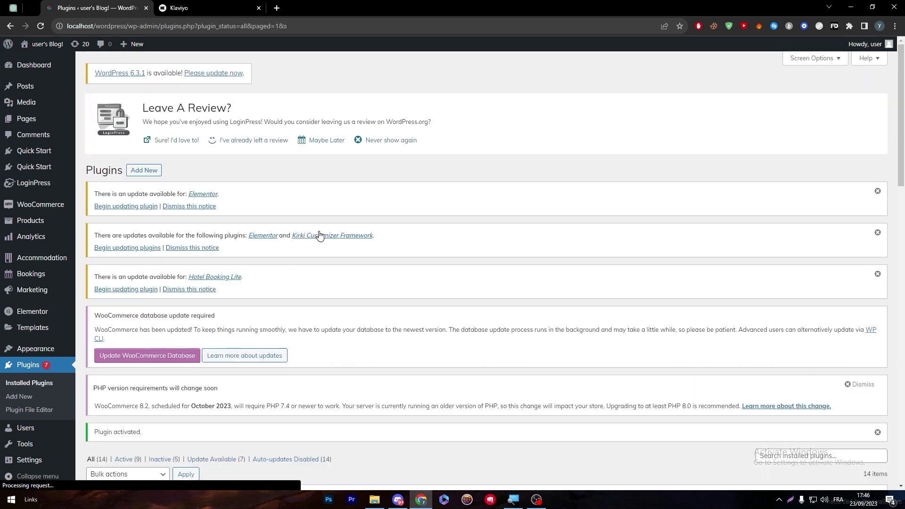
# Step: Filter the Plugins list to Active plugins to confirm Klaviyo is running
pyautogui.scroll(-5, 894, 176)
pyautogui.moveTo(895, 176)
pyautogui.mouseDown()
pyautogui.moveTo(888, 252)
pyautogui.moveTo(891, 177)
pyautogui.mouseUp()
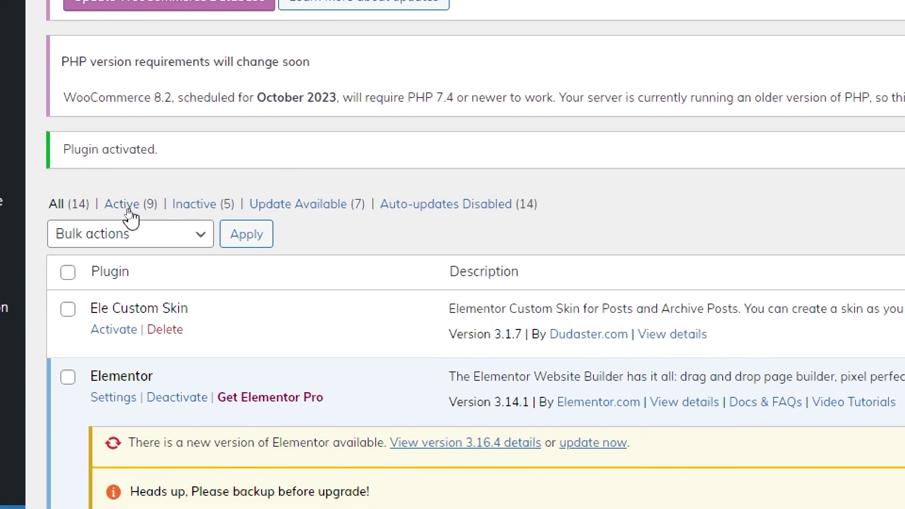
pyautogui.click(129, 211)
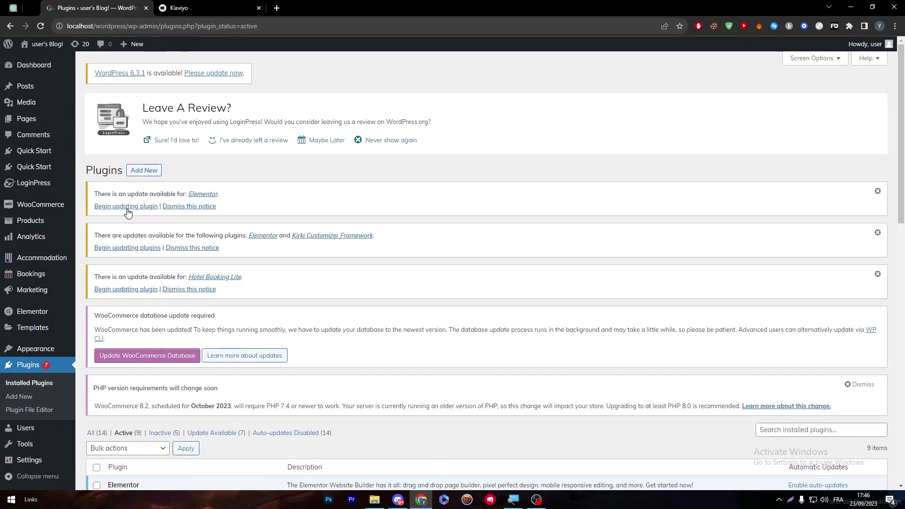
pyautogui.scroll(-12, 885, 292)
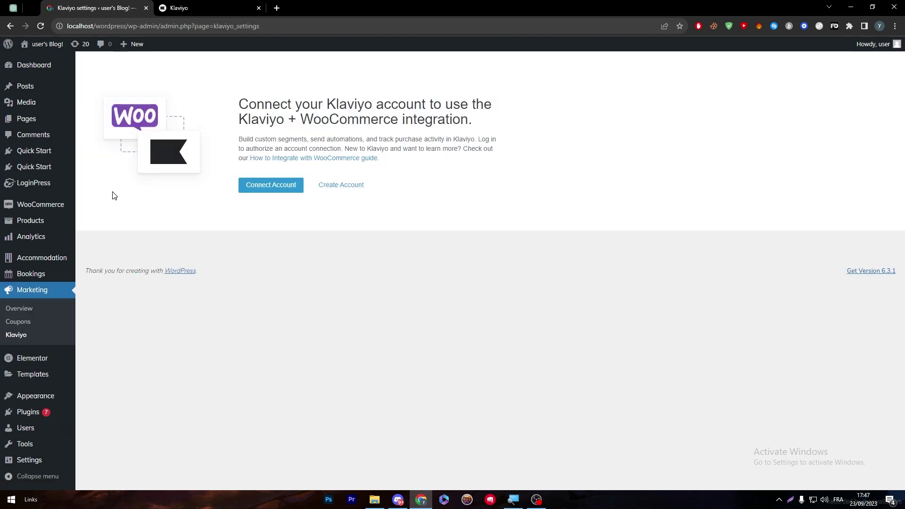
# Step: Connect the Klaviyo account and approve its read/write access to the WooCommerce store
pyautogui.moveTo(238, 100); pyautogui.dragTo(483, 133)
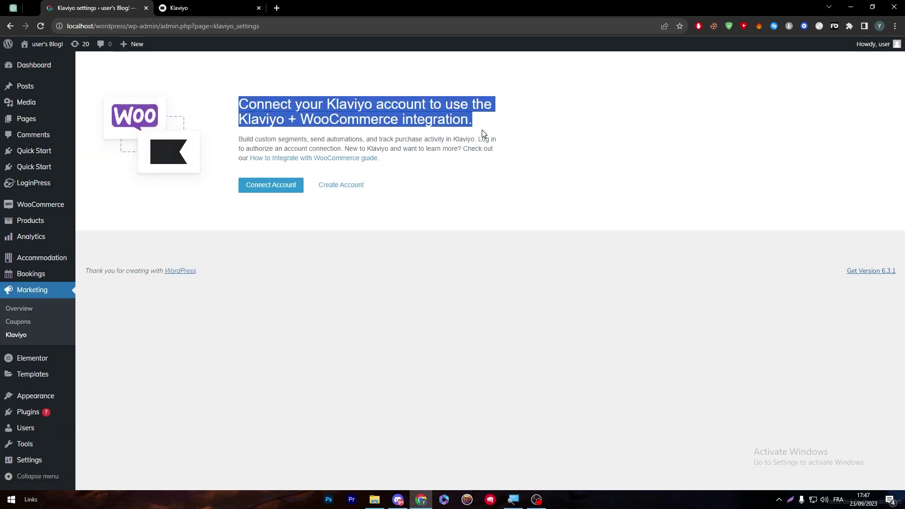
pyautogui.click(240, 126)
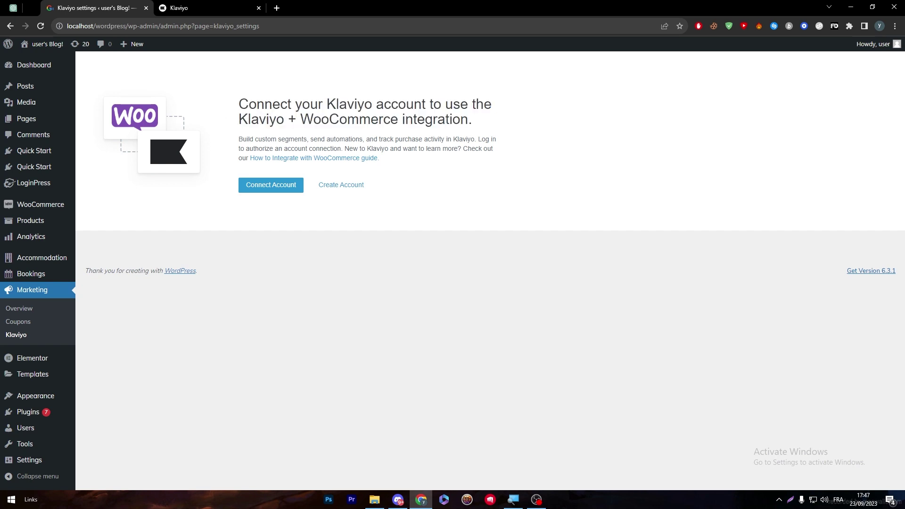
pyautogui.click(281, 188)
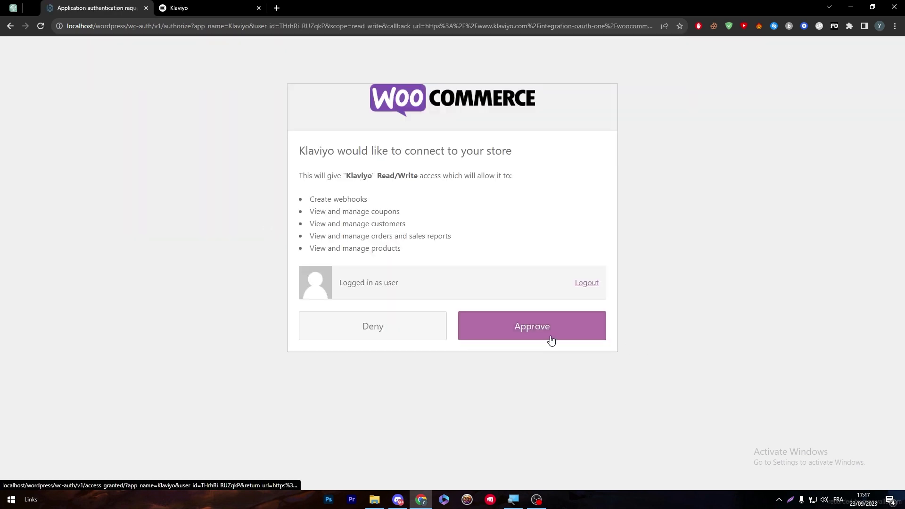
pyautogui.click(552, 340)
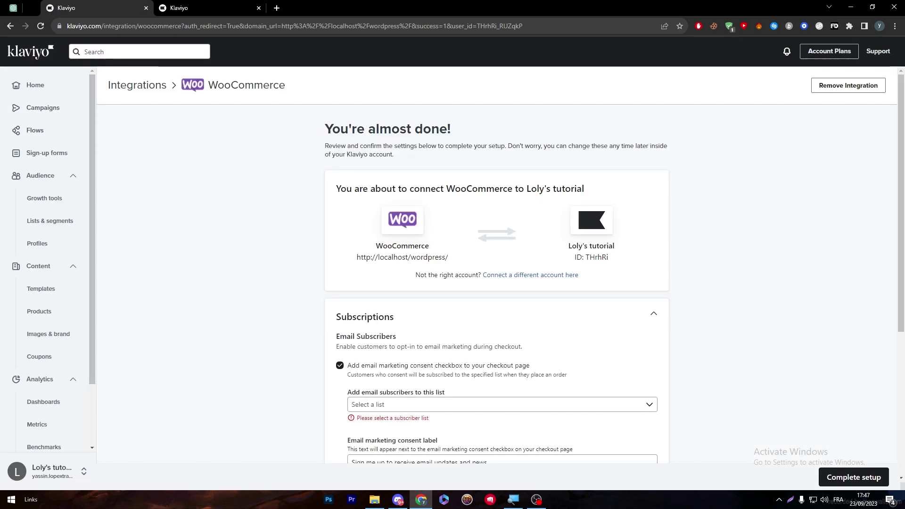
# Step: Send checkout email subscribers to the SMS Subscribers list and submit the WooCommerce setup
pyautogui.moveTo(902, 261); pyautogui.dragTo(902, 405)
pyautogui.click(404, 175)
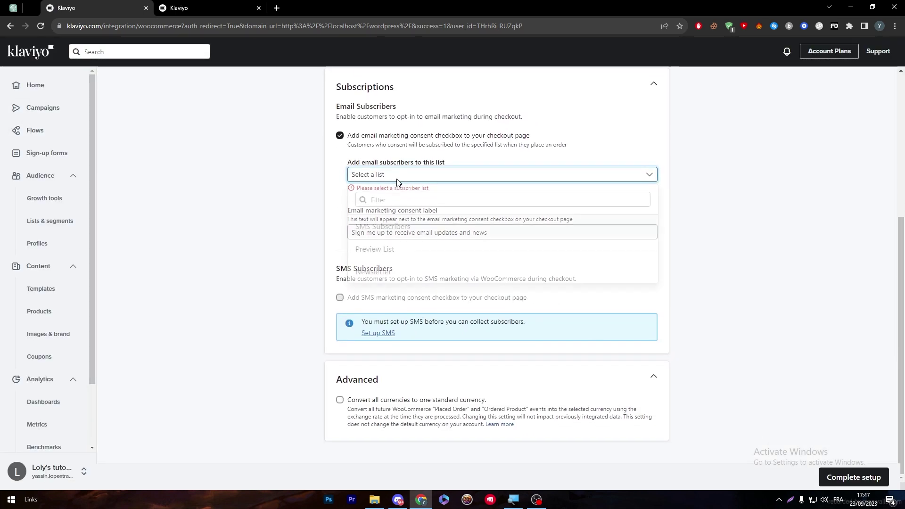
pyautogui.click(404, 226)
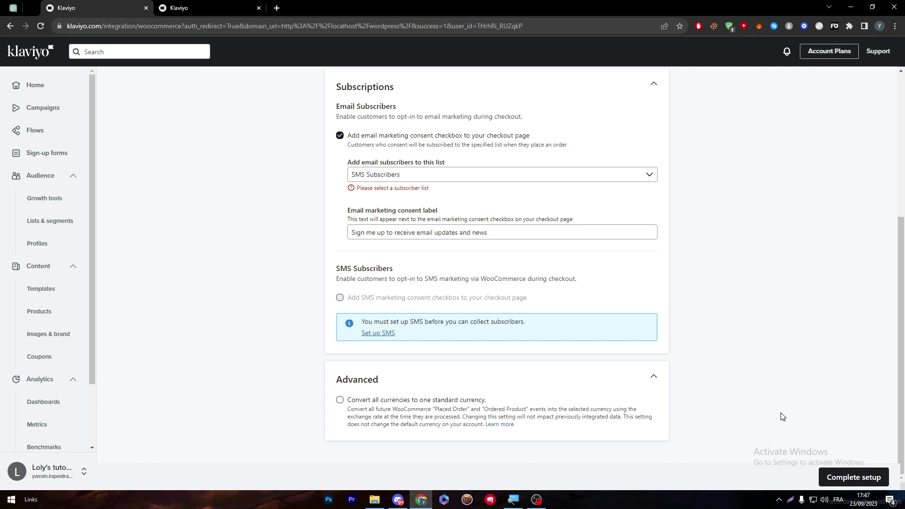
pyautogui.click(879, 478)
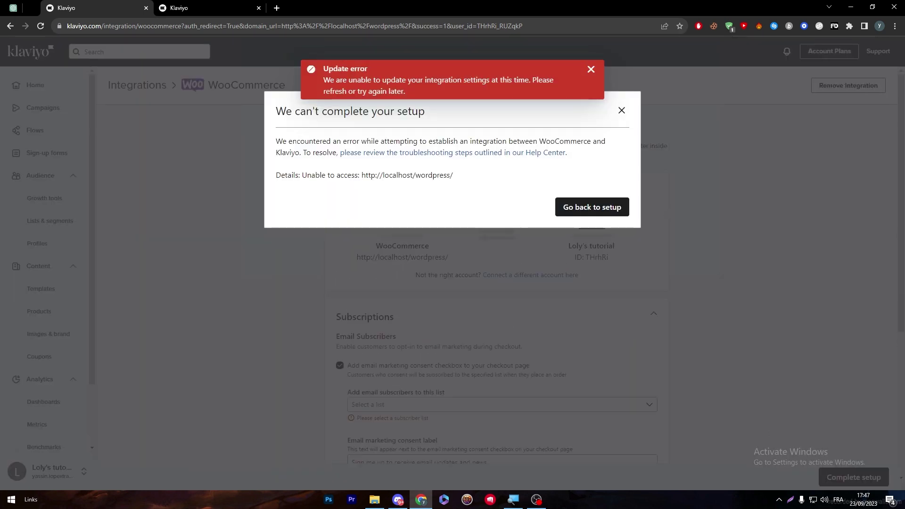
pyautogui.moveTo(295, 141); pyautogui.dragTo(525, 140)
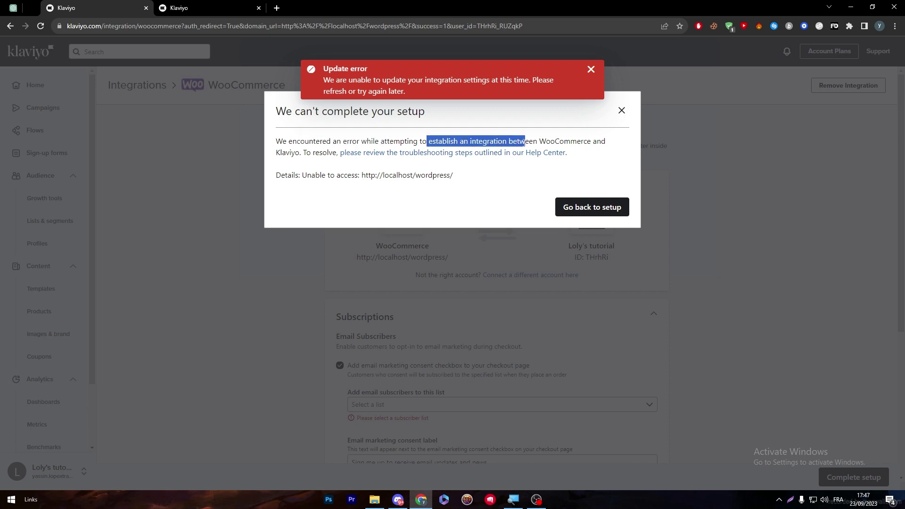
pyautogui.click(525, 141)
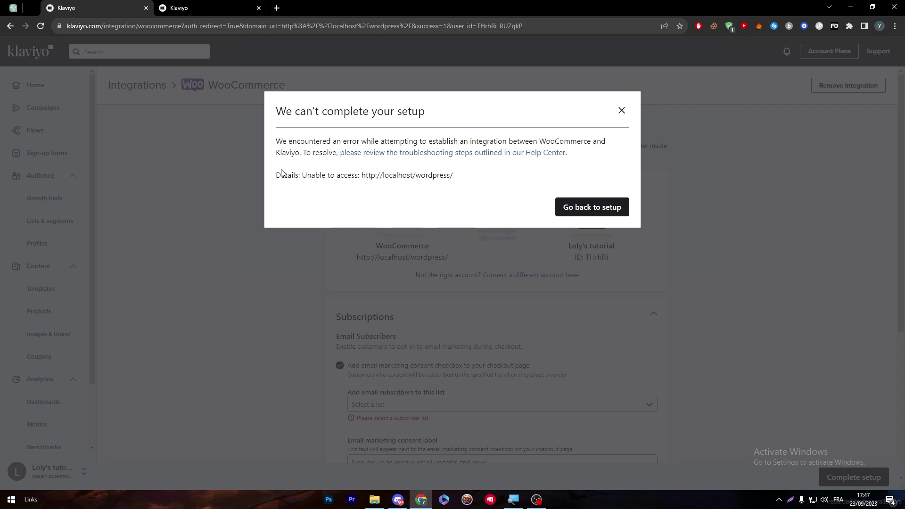
pyautogui.doubleClick(432, 175)
pyautogui.tripleClick(380, 176)
pyautogui.moveTo(321, 175); pyautogui.dragTo(478, 190)
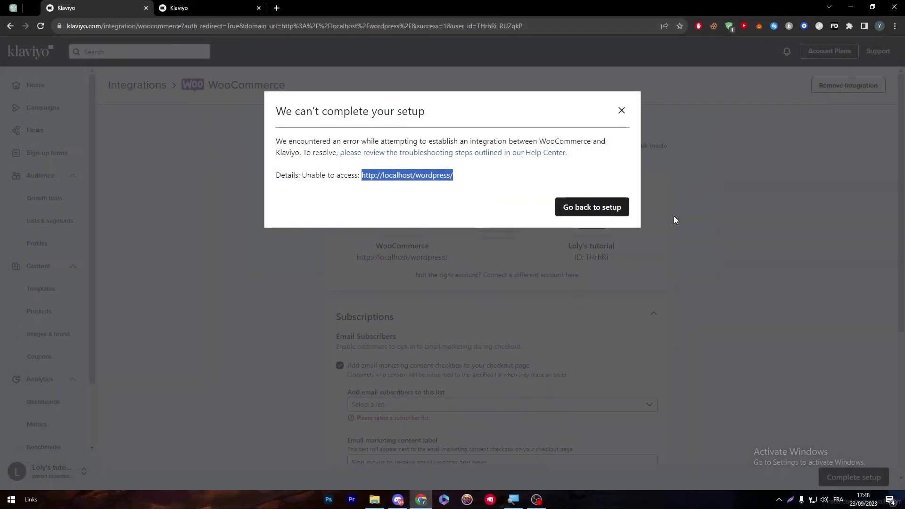
pyautogui.click(622, 111)
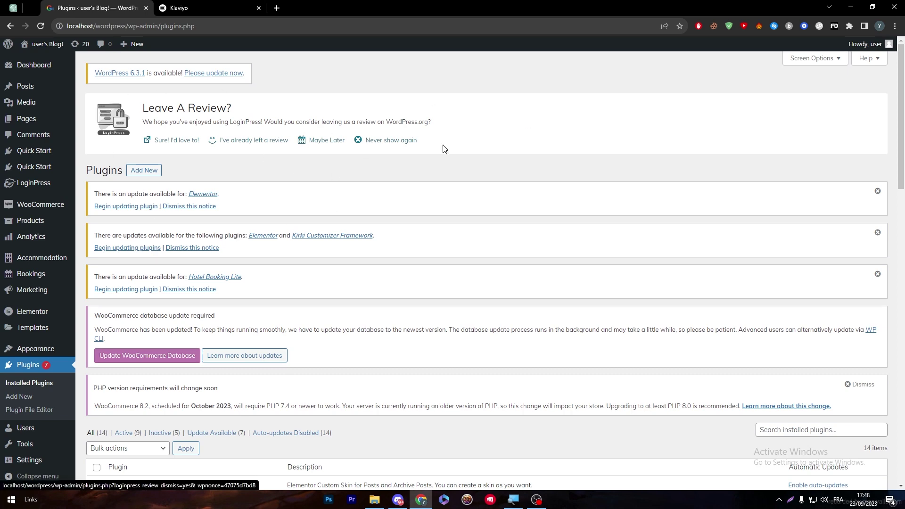
# Step: Scroll the Installed Plugins list down to the active Klaviyo 3.2.2 row
pyautogui.scroll(-10, 873, 269)
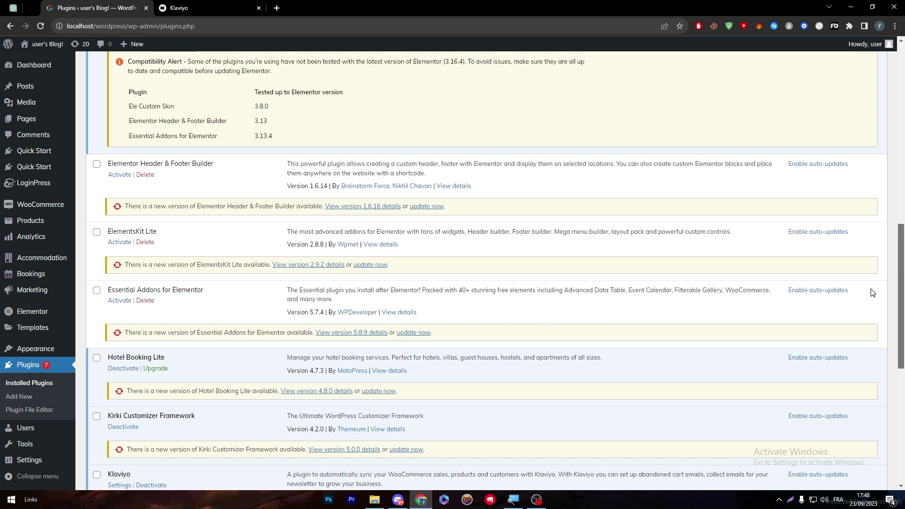
pyautogui.scroll(-2, 872, 292)
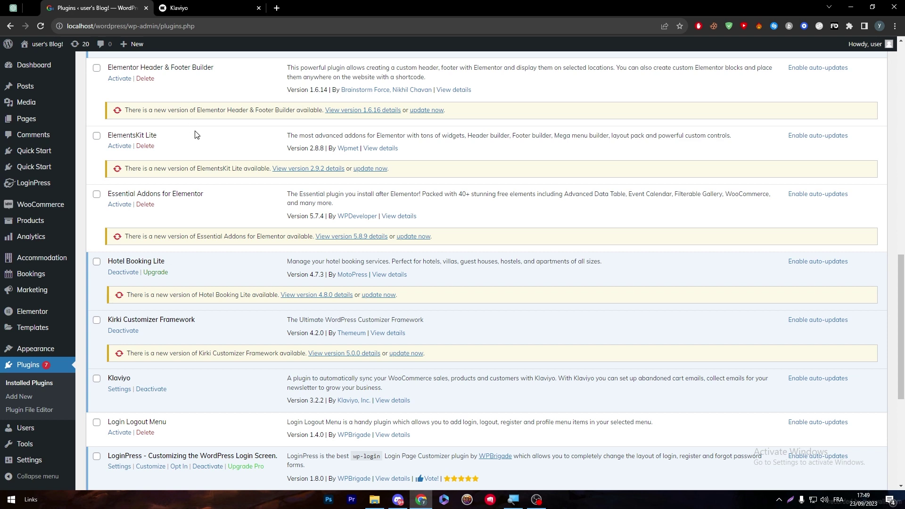
# Step: Return to Klaviyo and check the Integrations page to confirm none are connected
pyautogui.click(207, 8)
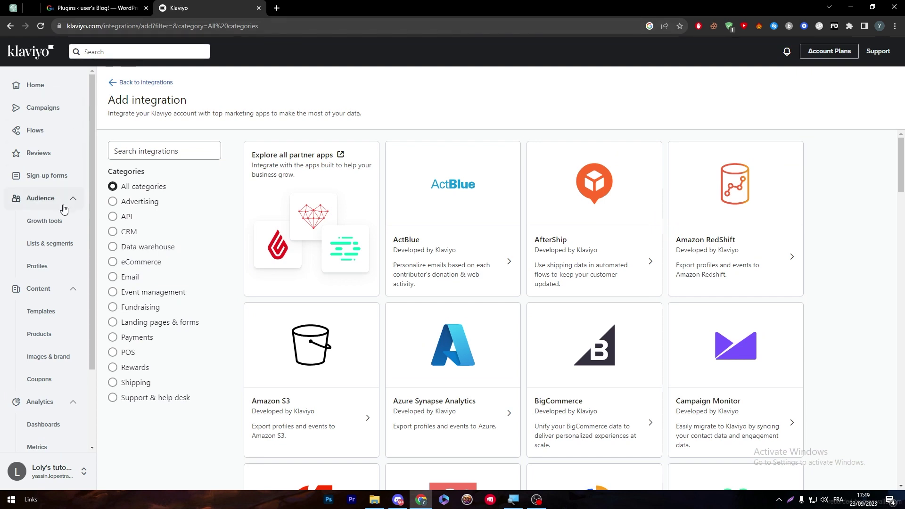
pyautogui.click(80, 479)
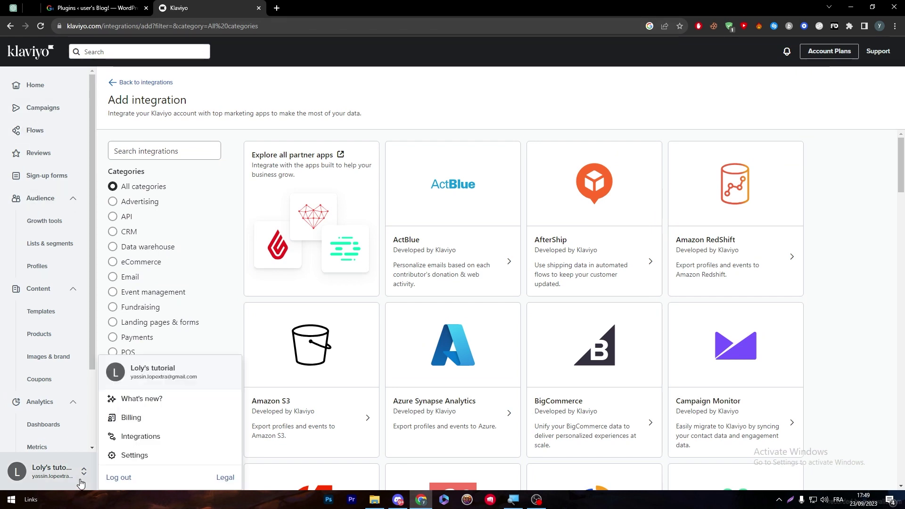
pyautogui.click(142, 441)
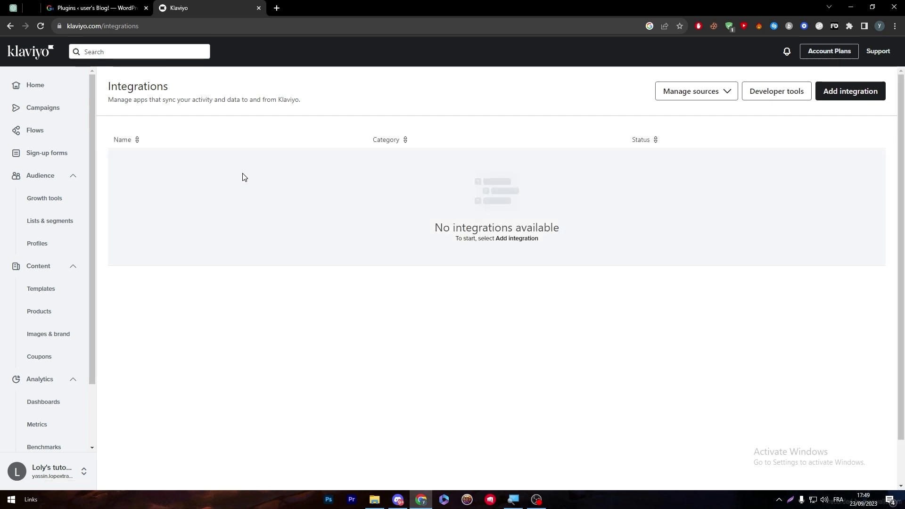
# Step: On the Home dashboard, view the conversion metric list without changing it, then go to Campaigns
pyautogui.click(52, 89)
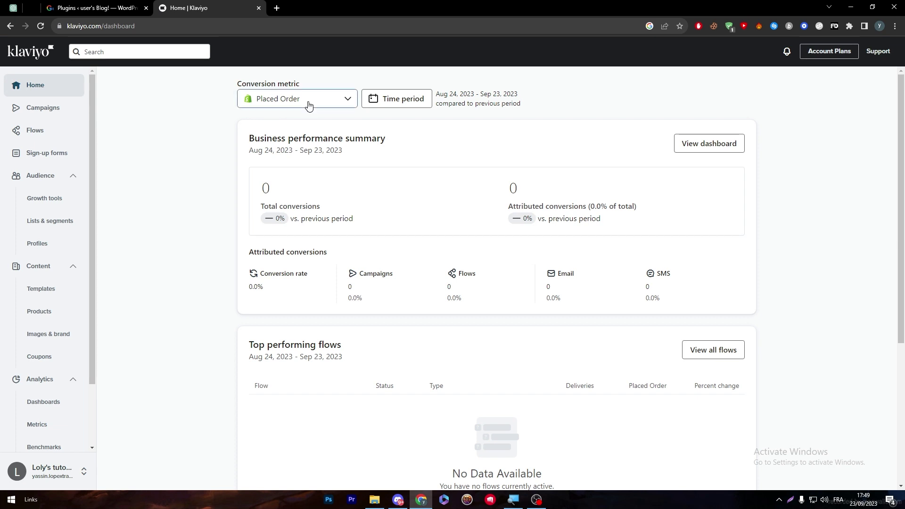
pyautogui.click(307, 100)
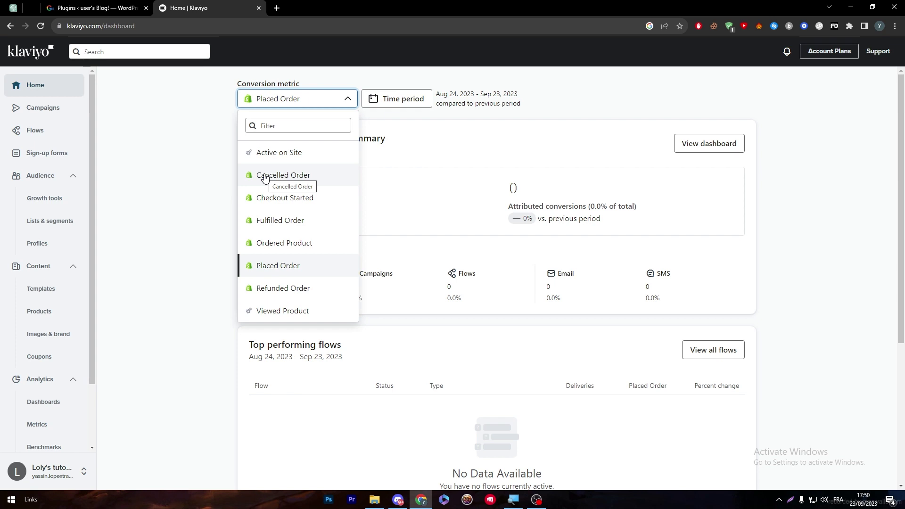
pyautogui.click(168, 178)
pyautogui.click(66, 110)
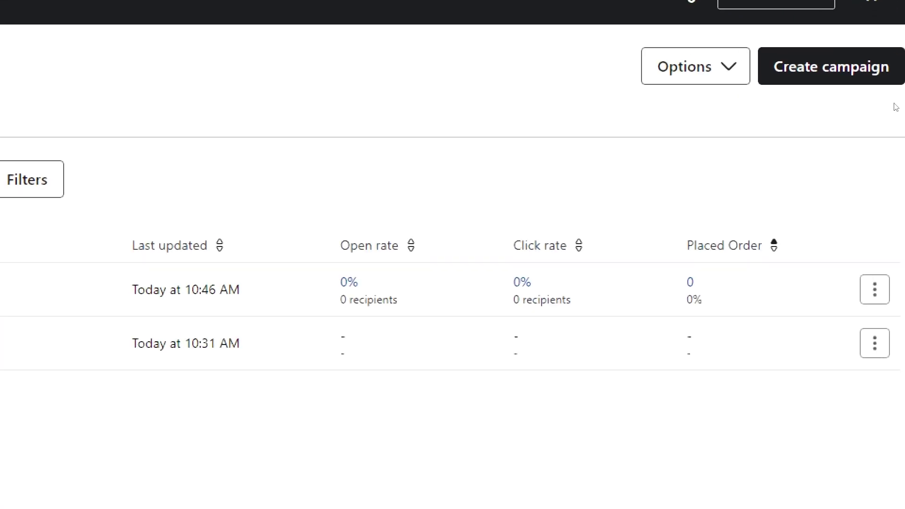
# Step: Start a new campaign named 'Wordpress Campaign Tutorial'
pyautogui.click(893, 62)
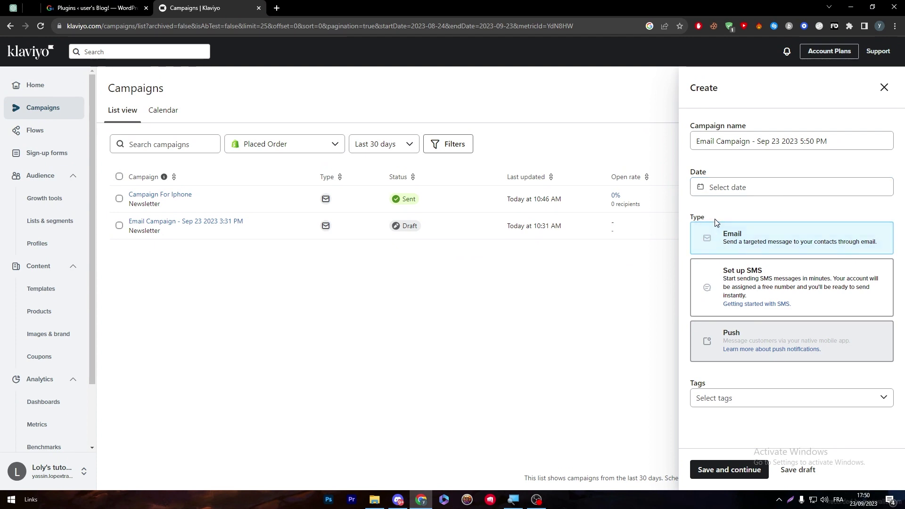
pyautogui.tripleClick(747, 141)
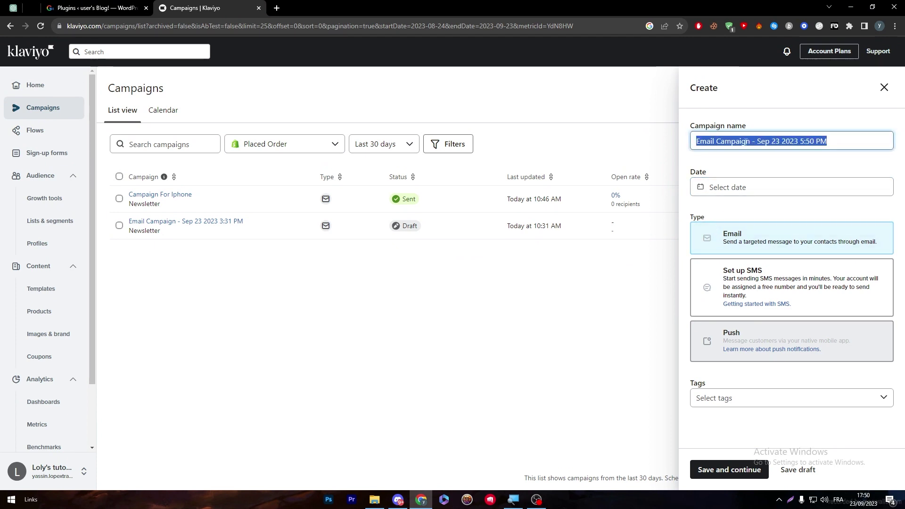
pyautogui.write('Wordpress Campaing Tutorial')
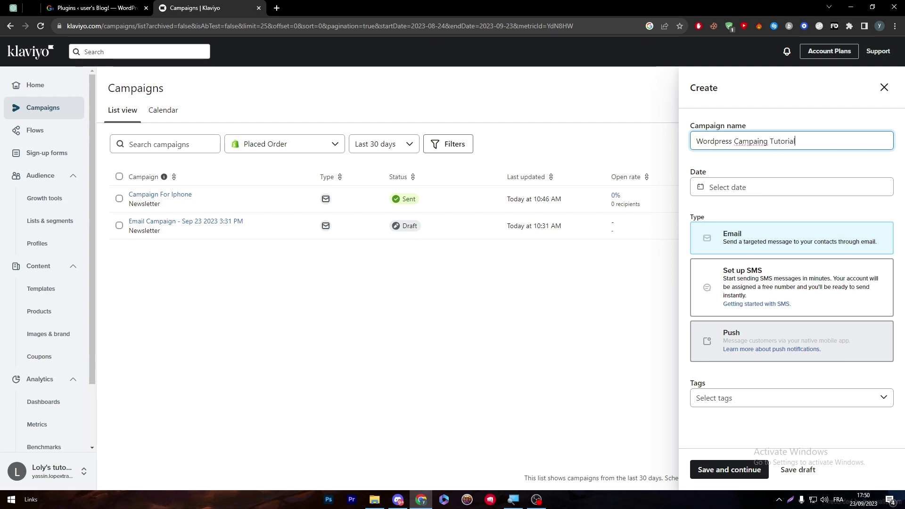
pyautogui.hotkey('ctrl', 'Left')
pyautogui.write('n')
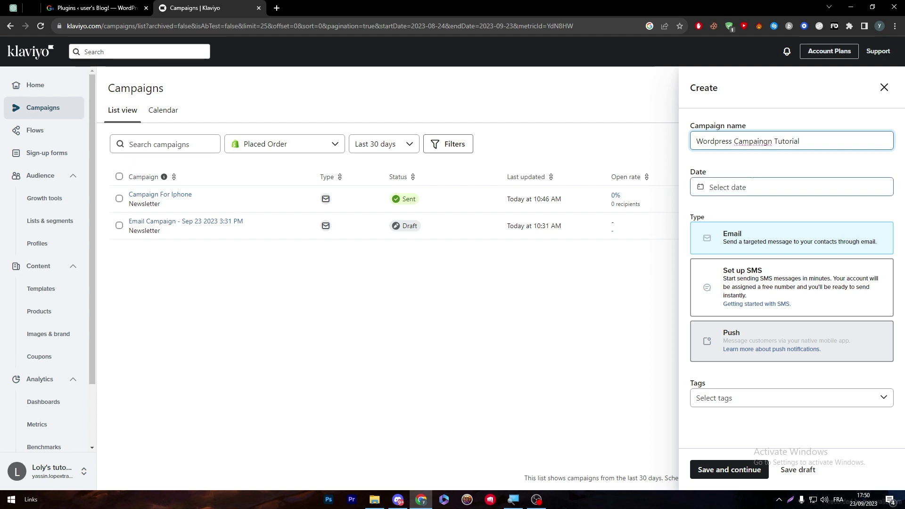
pyautogui.moveTo(764, 141); pyautogui.dragTo(768, 141)
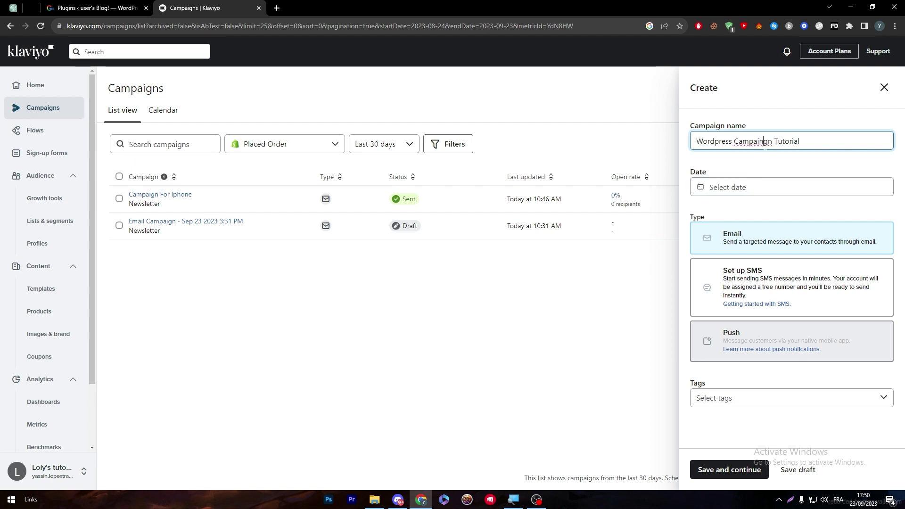
pyautogui.press('BackSpace')
# Step: Set the campaign date to Sep 26, 2023
pyautogui.click(760, 184)
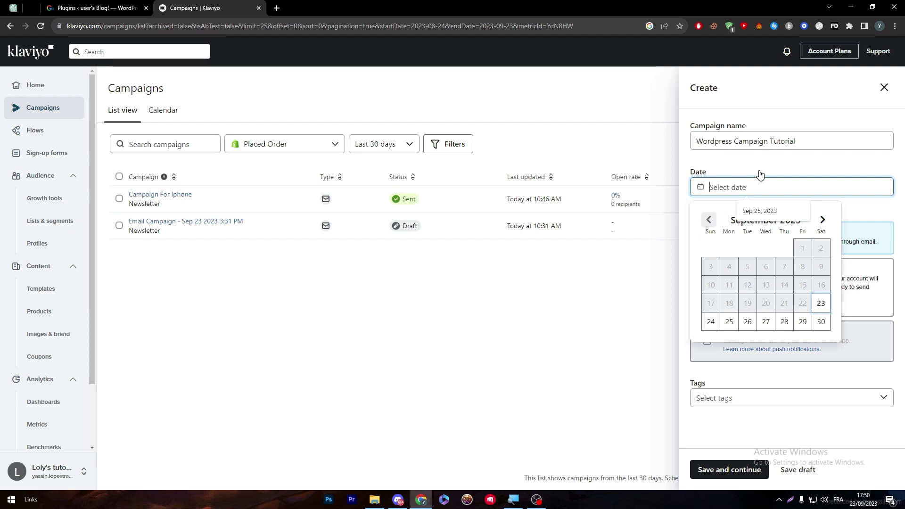
pyautogui.click(872, 183)
pyautogui.click(872, 183)
pyautogui.click(748, 321)
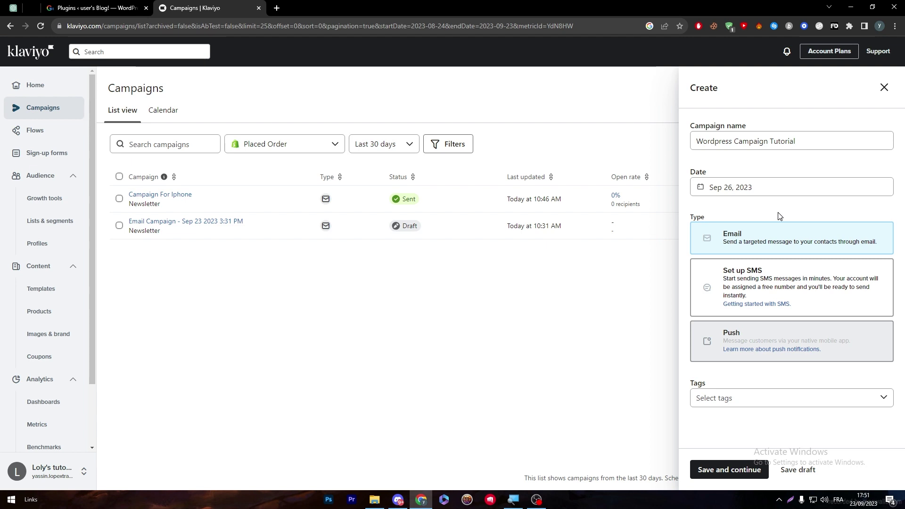
# Step: Tag the campaign apple, iphone and 2023, and save it
pyautogui.click(733, 395)
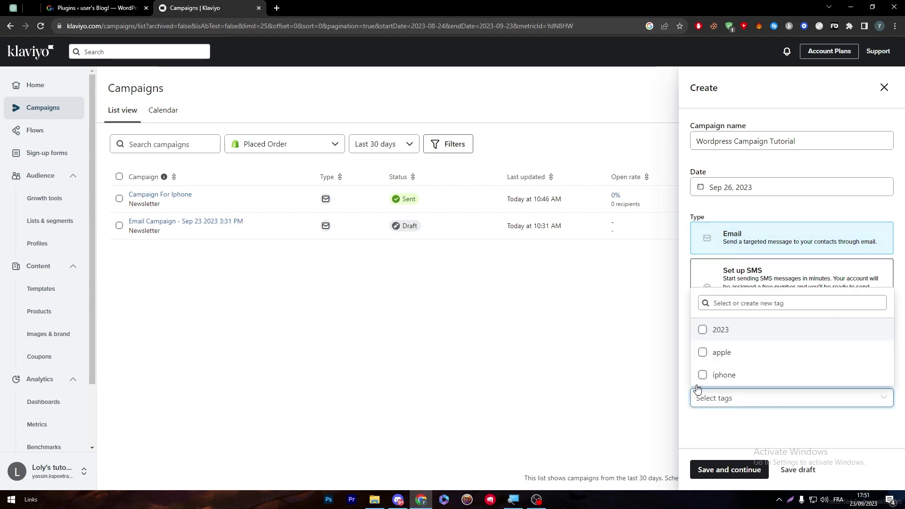
pyautogui.click(721, 352)
pyautogui.click(720, 375)
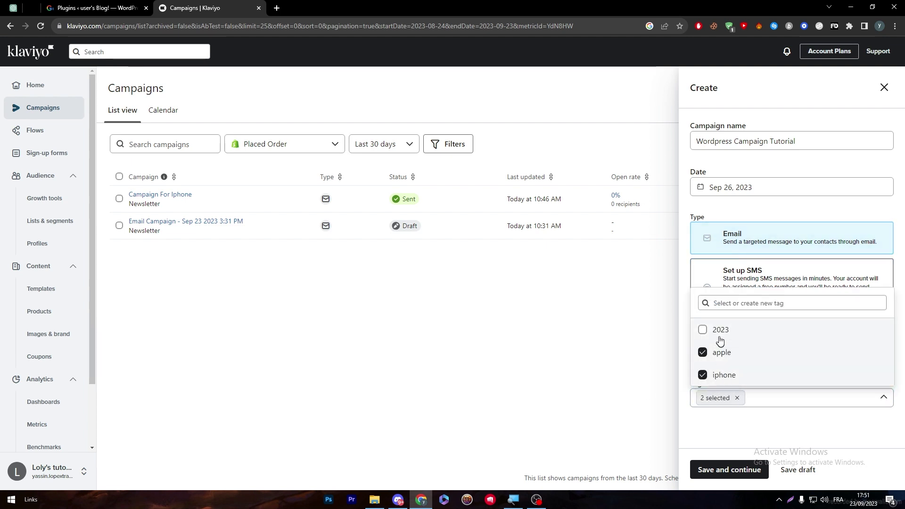
pyautogui.click(721, 329)
pyautogui.click(744, 466)
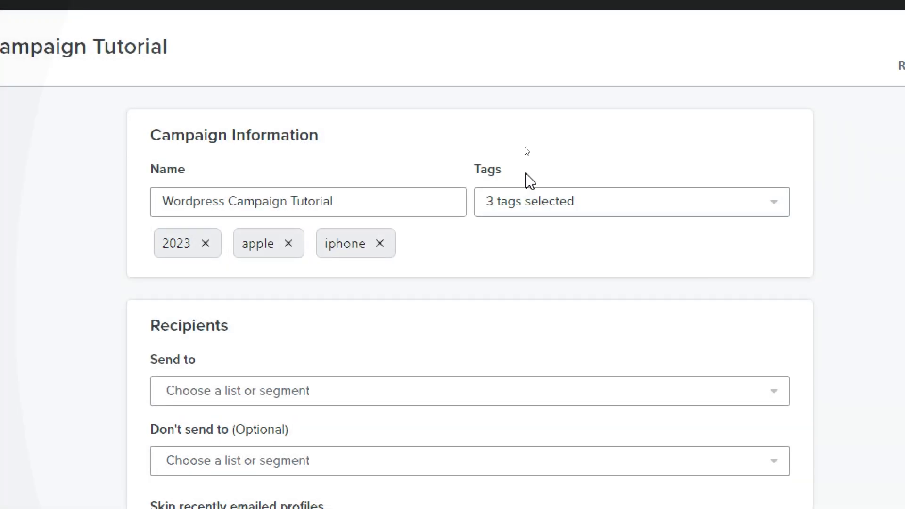
# Step: Send the campaign to the Newsletter list and the Preview List
pyautogui.moveTo(465, 155); pyautogui.dragTo(510, 173)
pyautogui.click(511, 174)
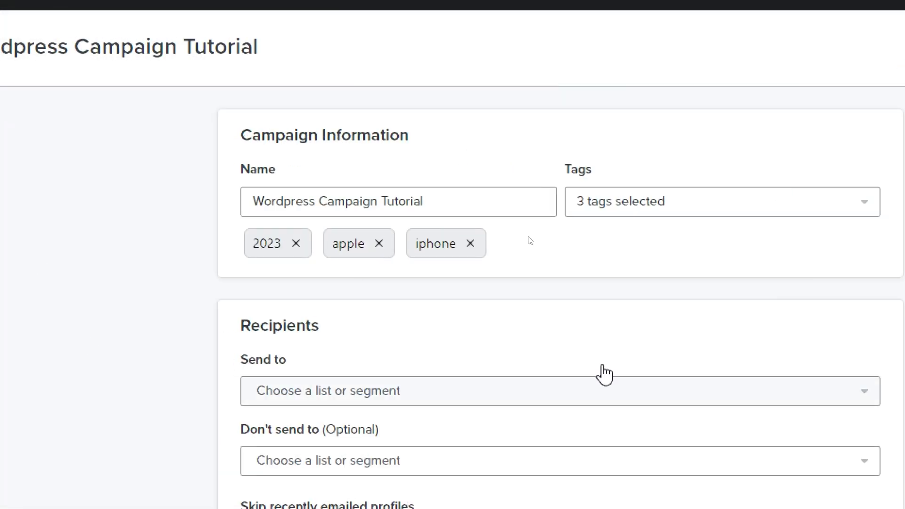
pyautogui.doubleClick(499, 210)
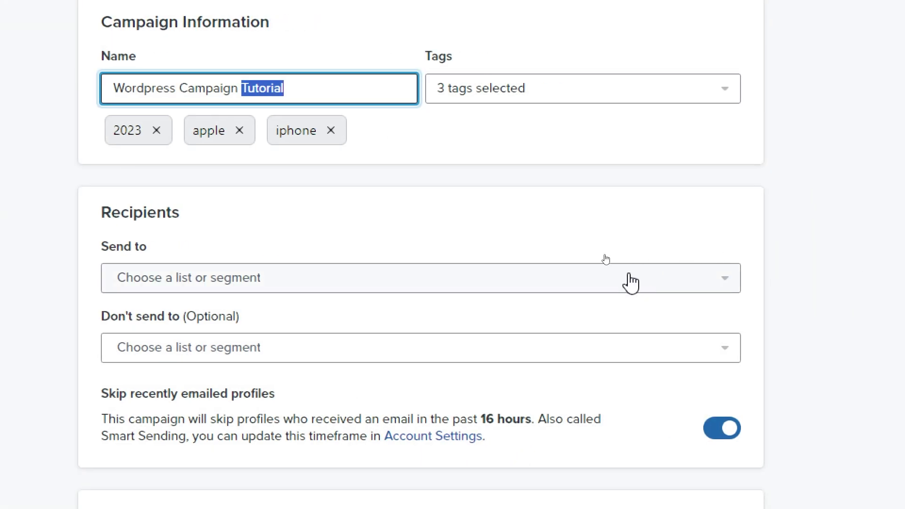
pyautogui.click(725, 283)
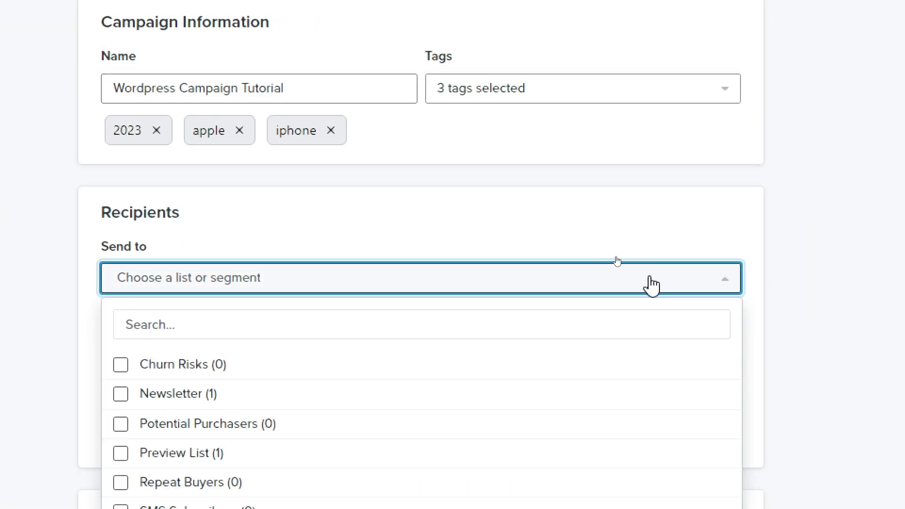
pyautogui.click(198, 394)
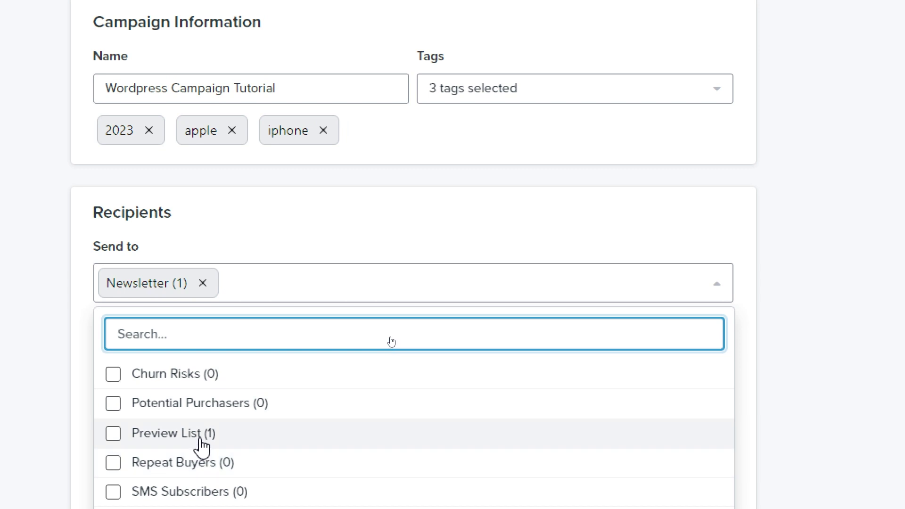
pyautogui.click(201, 436)
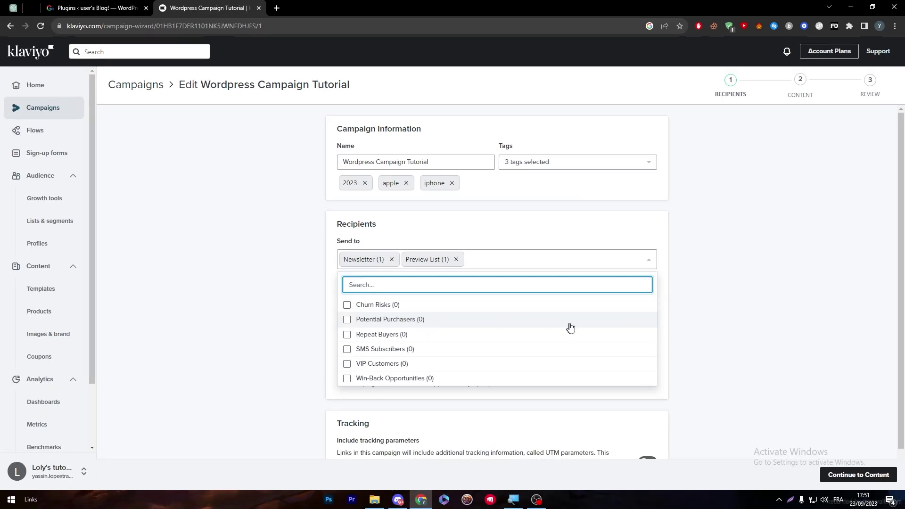
pyautogui.click(797, 294)
# Step: Recheck the selected recipient lists and leave Don't send to empty
pyautogui.scroll(-1, 876, 271)
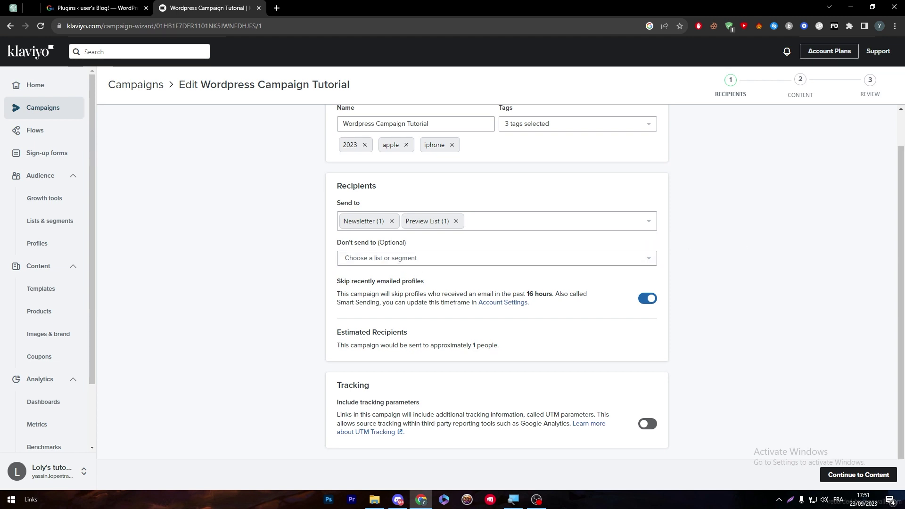
pyautogui.tripleClick(342, 243)
pyautogui.click(595, 241)
pyautogui.click(592, 230)
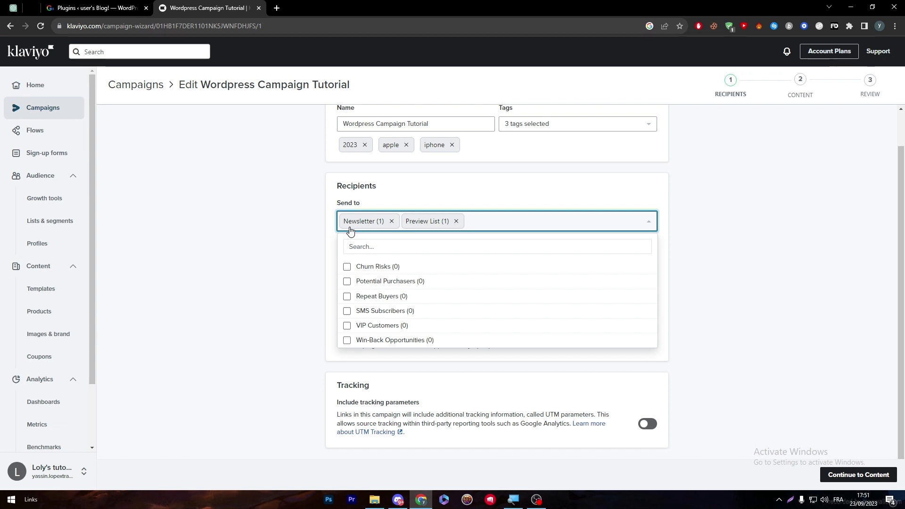
pyautogui.click(258, 259)
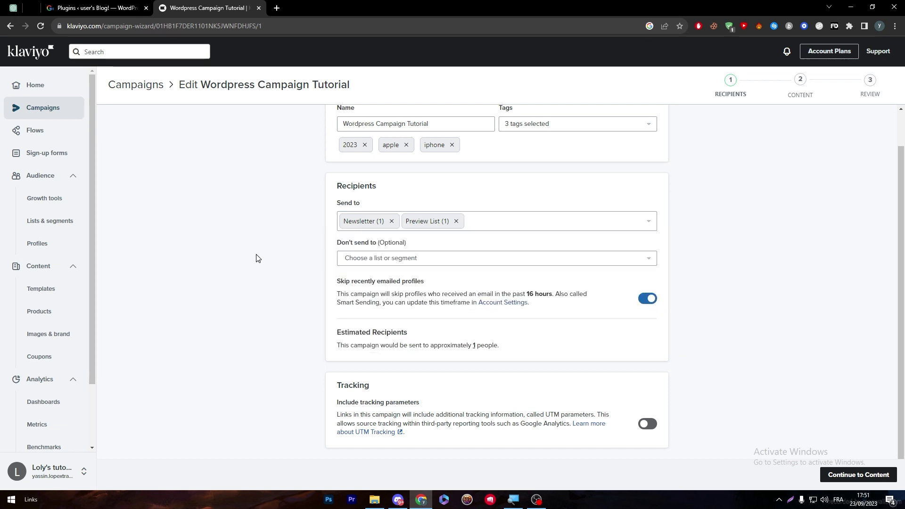
pyautogui.click(381, 260)
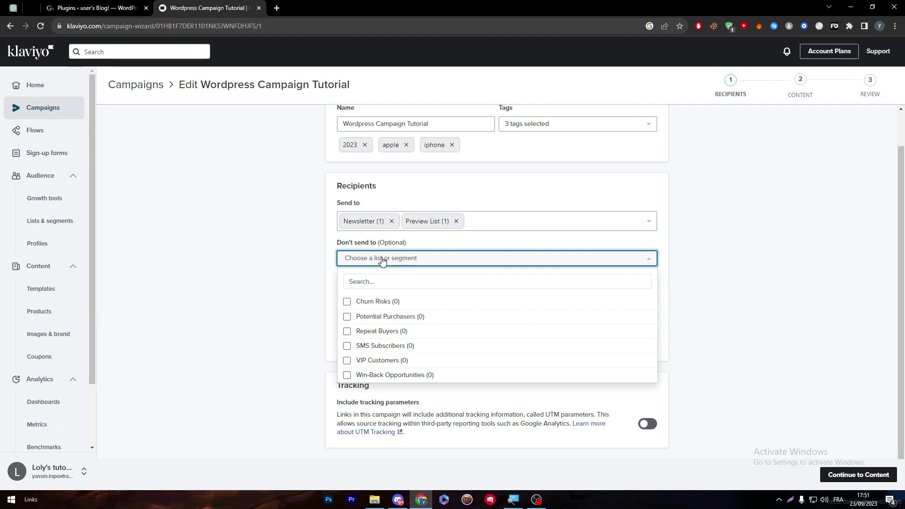
pyautogui.click(257, 273)
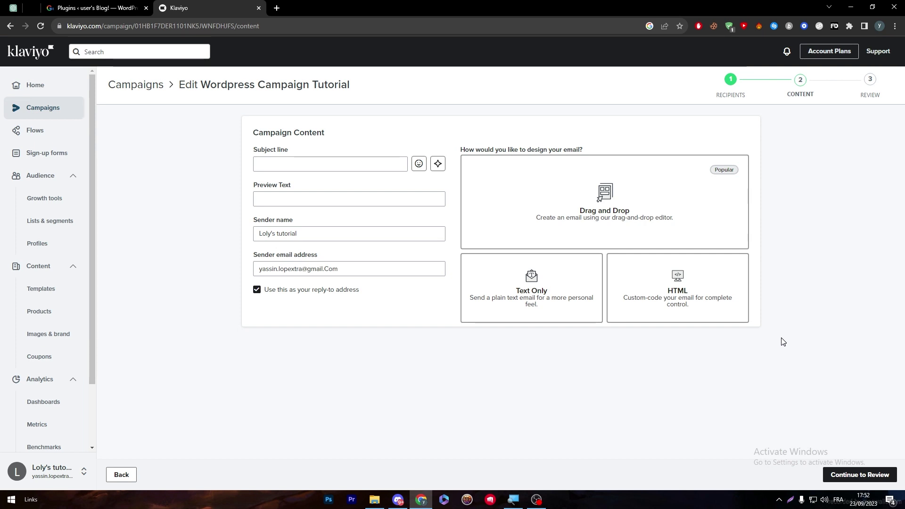
# Step: Look through the Drag and Drop templates, then pick the Text Only email design
pyautogui.click(634, 207)
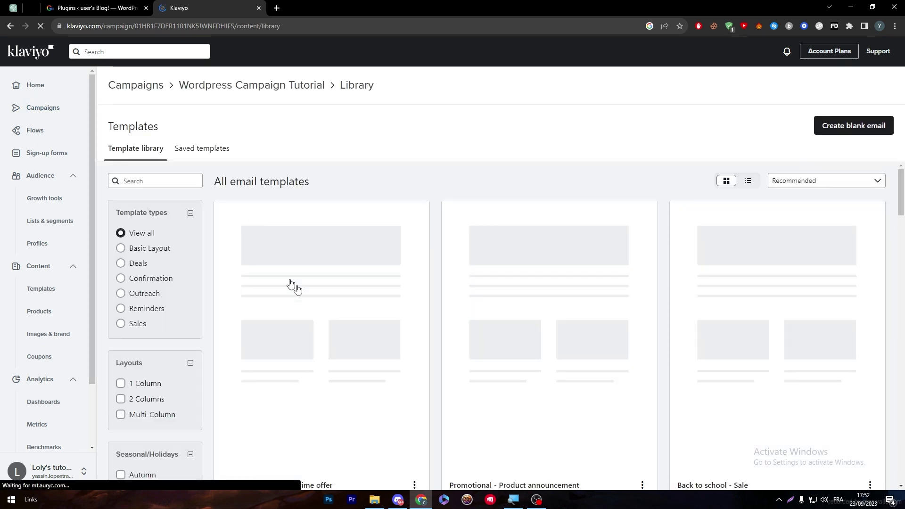
pyautogui.scroll(-10, 896, 189)
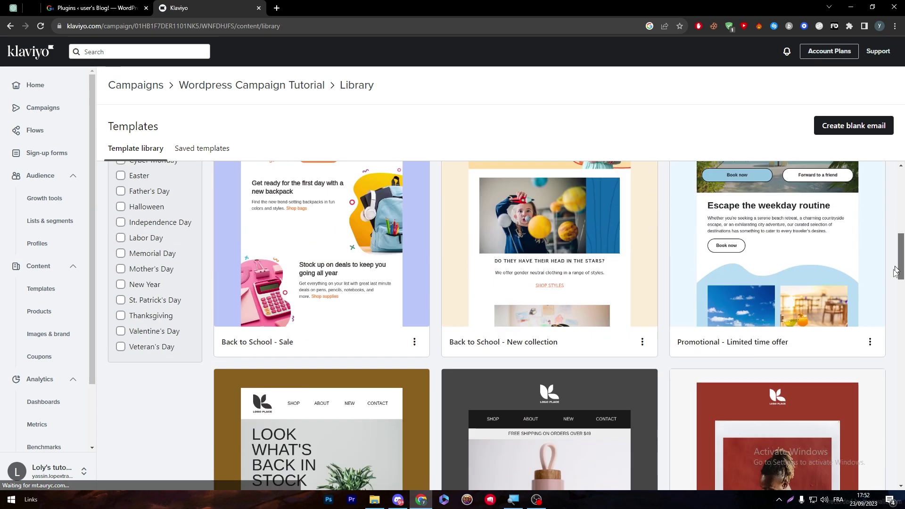
pyautogui.click(16, 30)
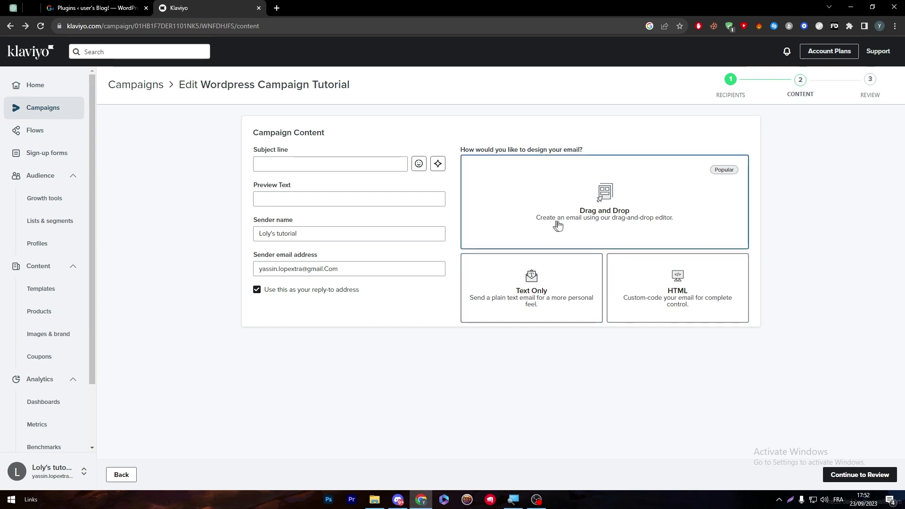
pyautogui.click(571, 296)
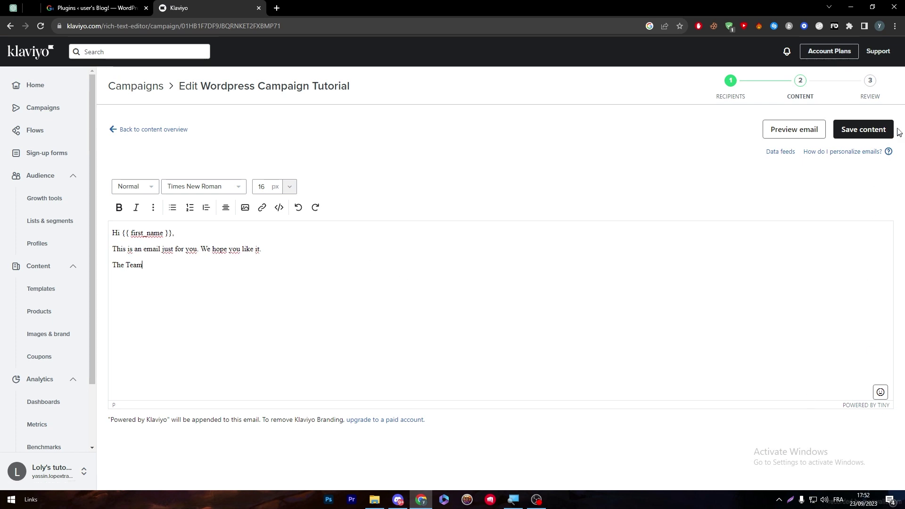
# Step: Save the default text email content and preview it in a new tab
pyautogui.click(862, 129)
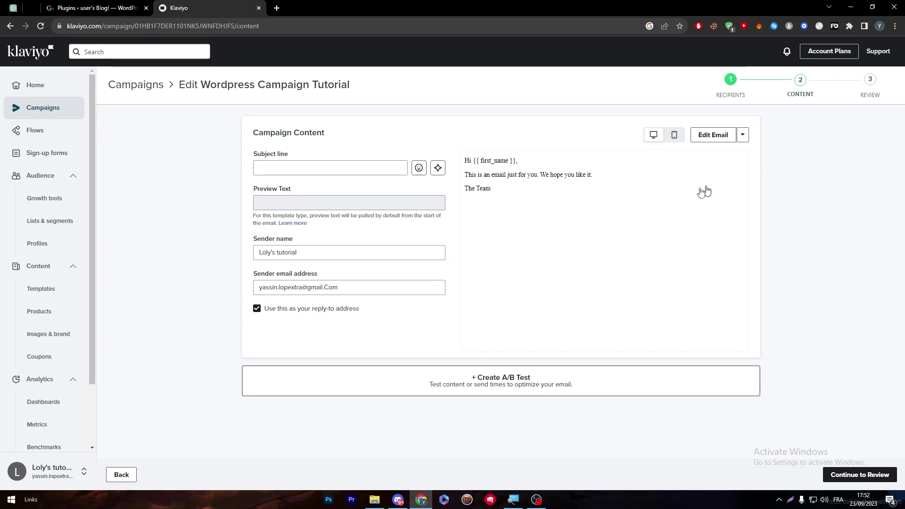
pyautogui.click(636, 208)
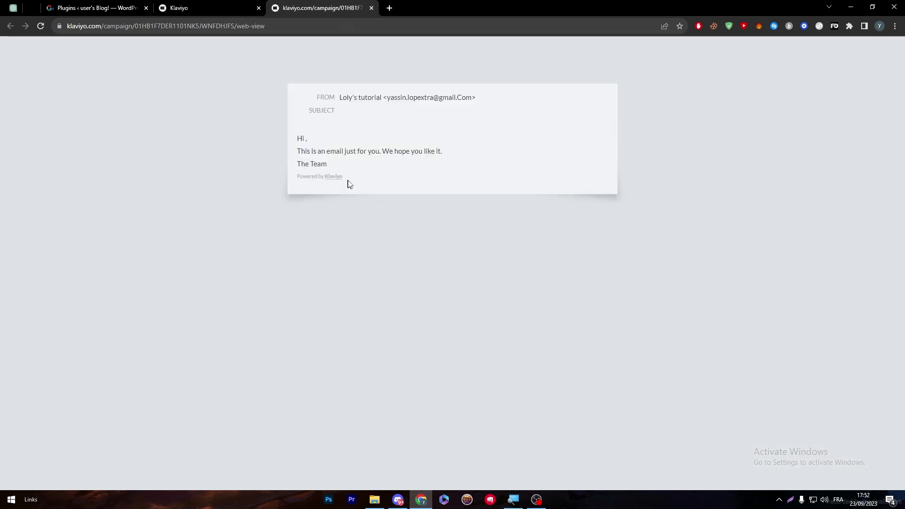
pyautogui.click(371, 8)
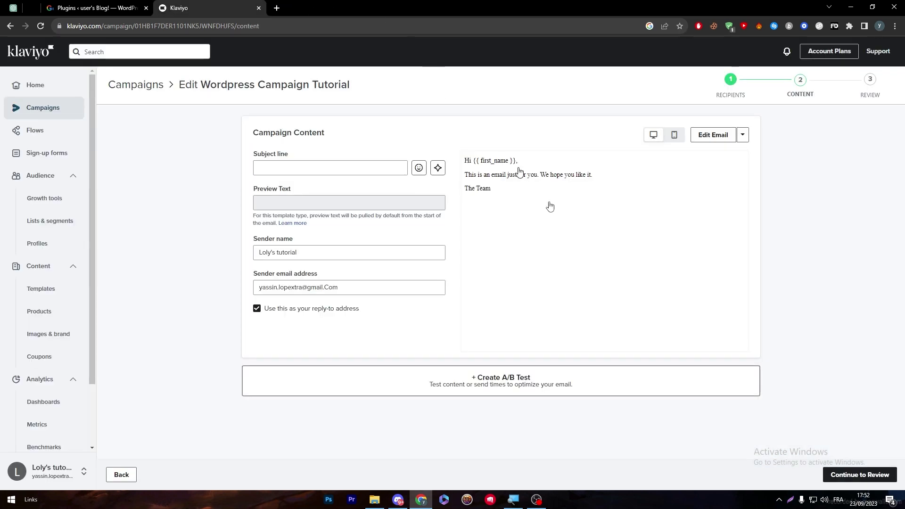
# Step: Set the subject line to 'Marketing for Tshirt' and continue to Review
pyautogui.click(869, 474)
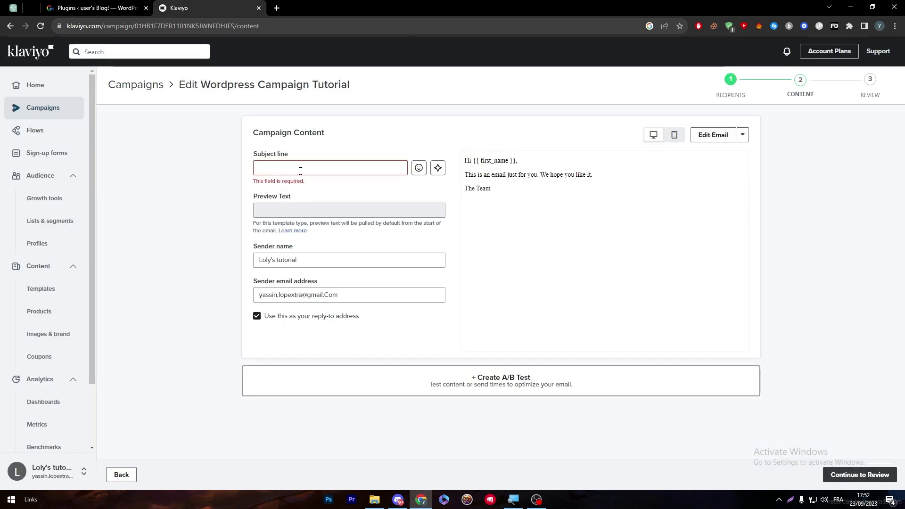
pyautogui.click(325, 168)
pyautogui.click(349, 197)
pyautogui.click(879, 477)
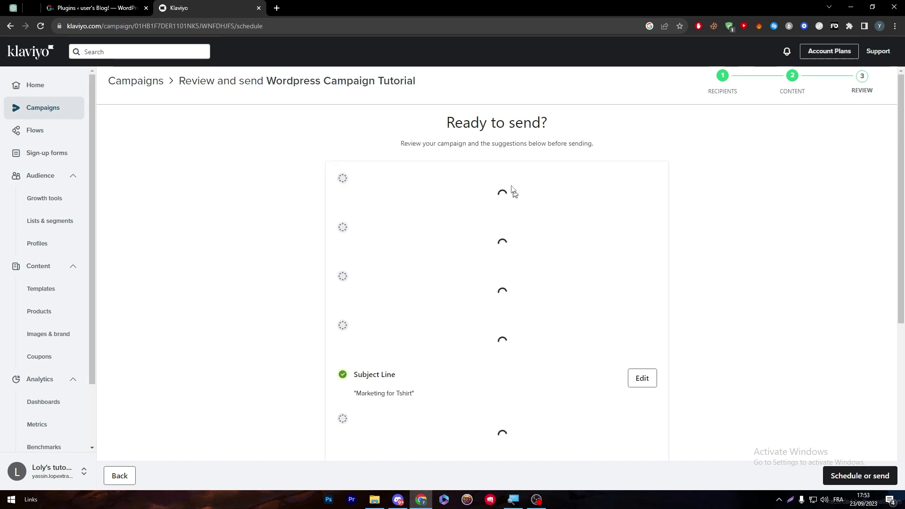
pyautogui.scroll(-4, 457, 280)
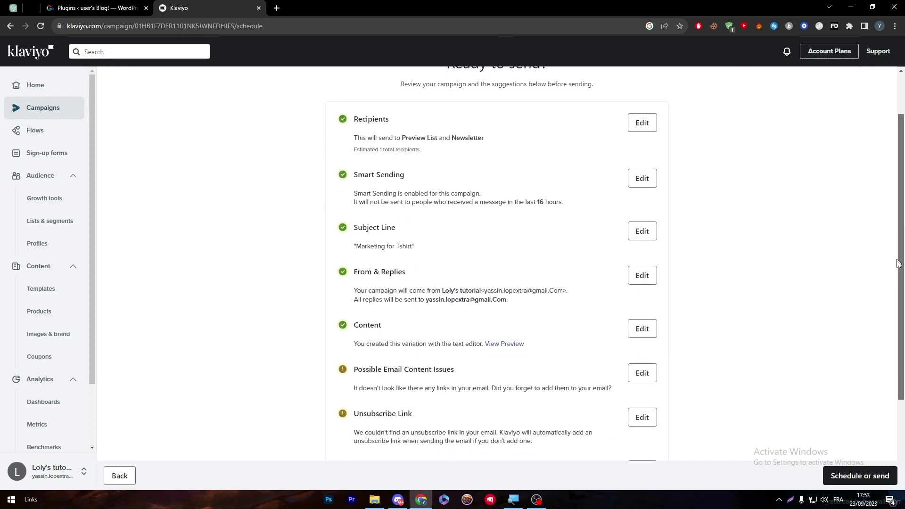